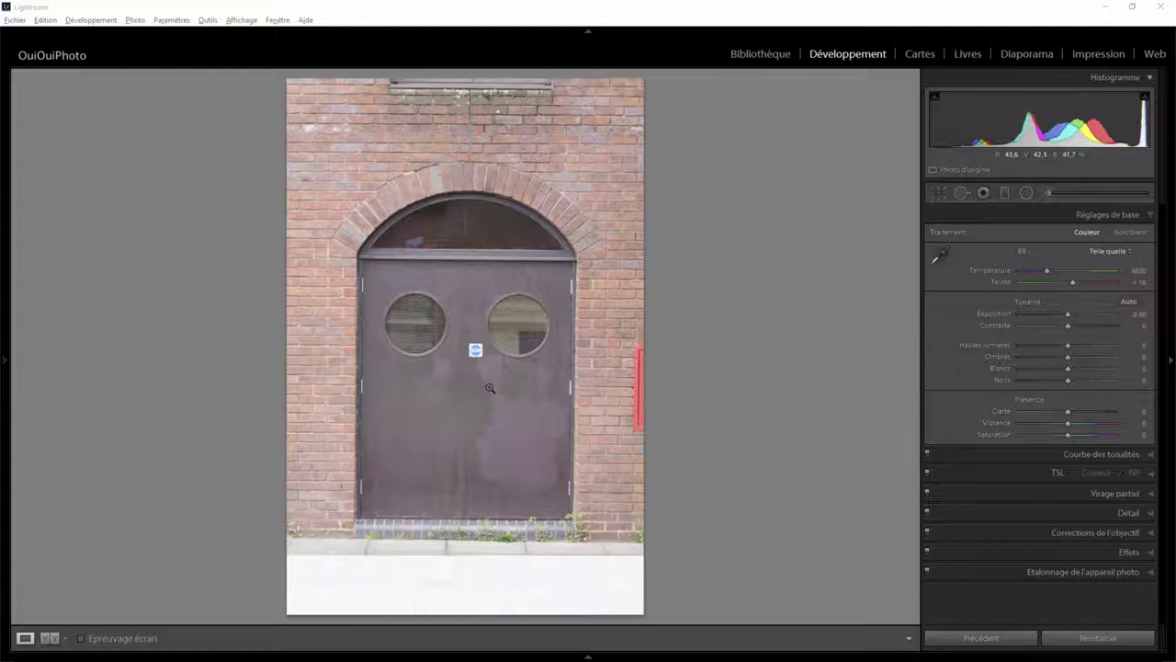
Step: Straighten the doorway photo to an angle of about -0,6 in the Crop tool
left_click(940, 193)
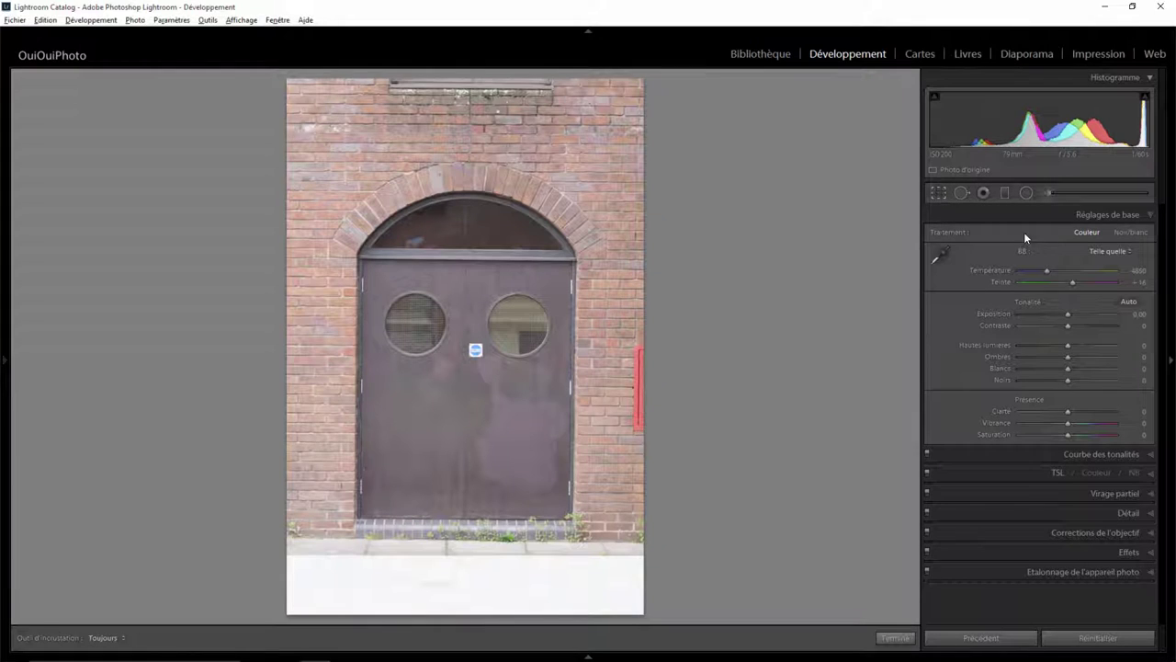
left_click(1137, 269)
type("-0,5")
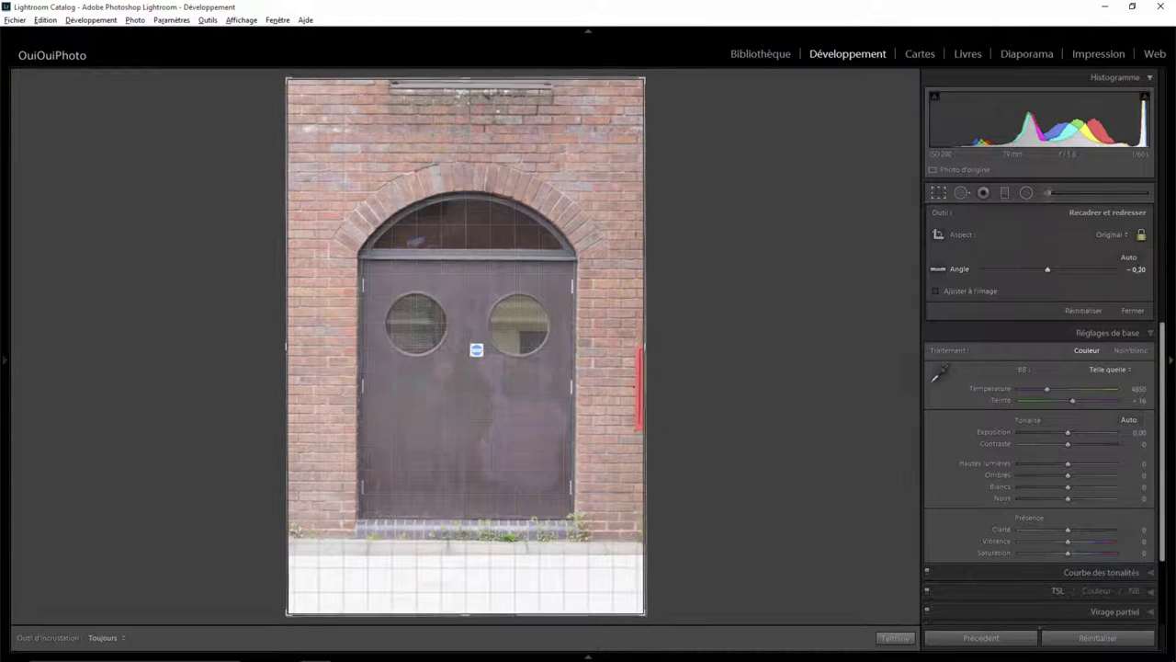
key("Return")
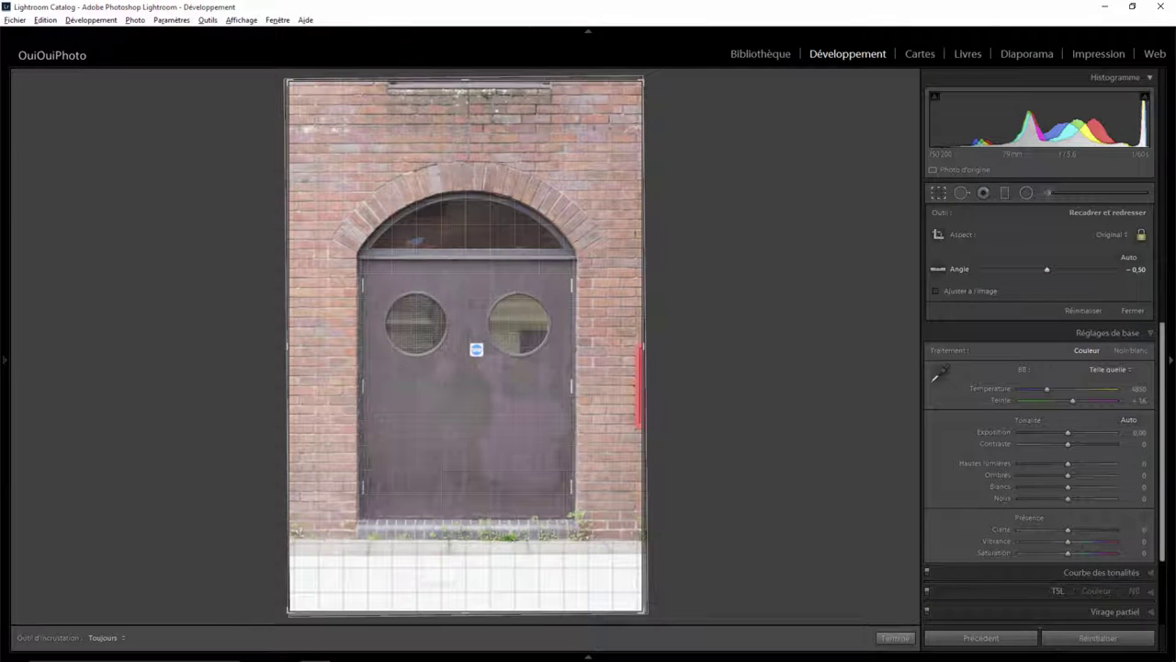
key("Down")
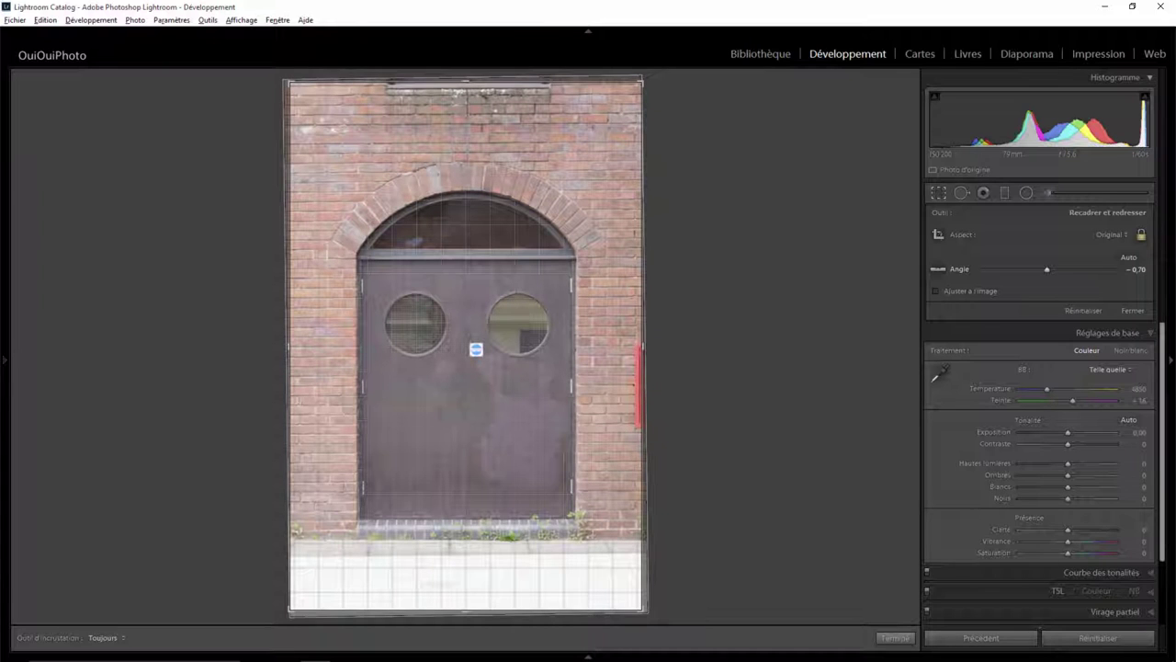
Step: Tighten the crop at the top corners, reposition the photo within the frame and apply
left_click(939, 193)
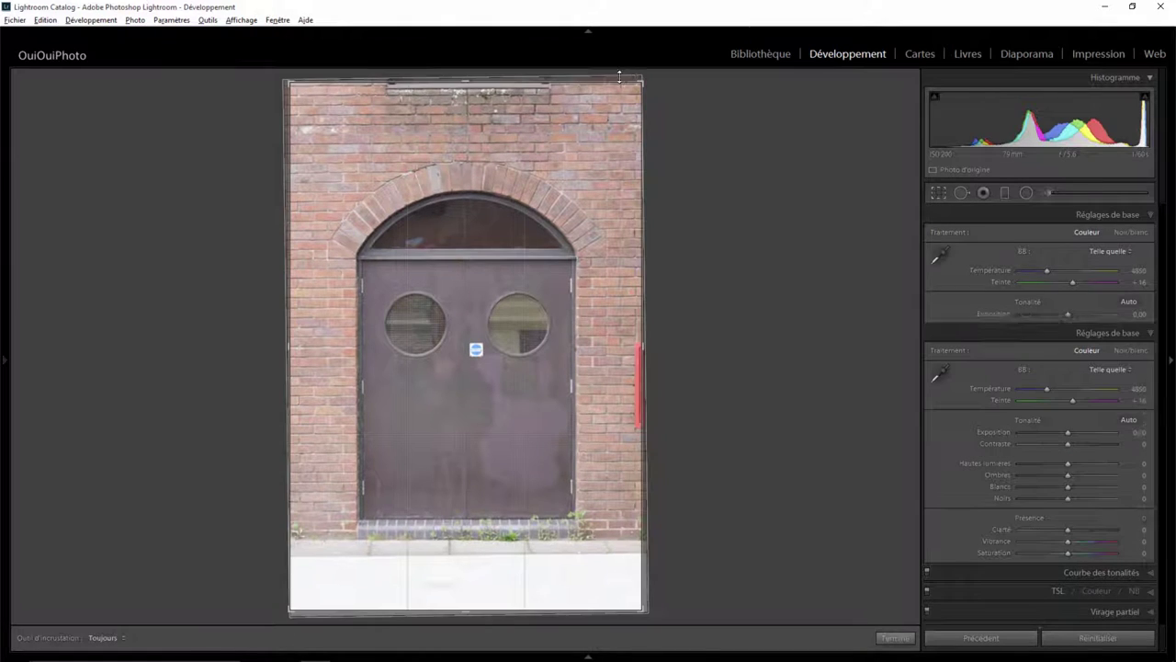
left_click_drag(641, 83, 638, 90)
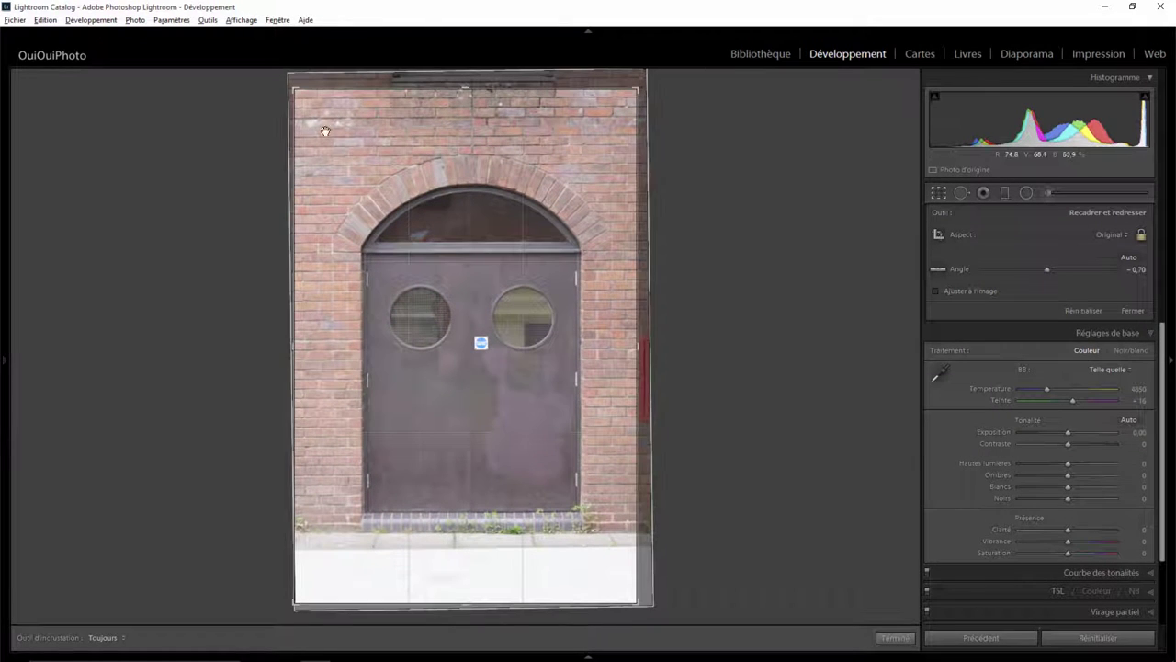
left_click_drag(294, 92, 298, 95)
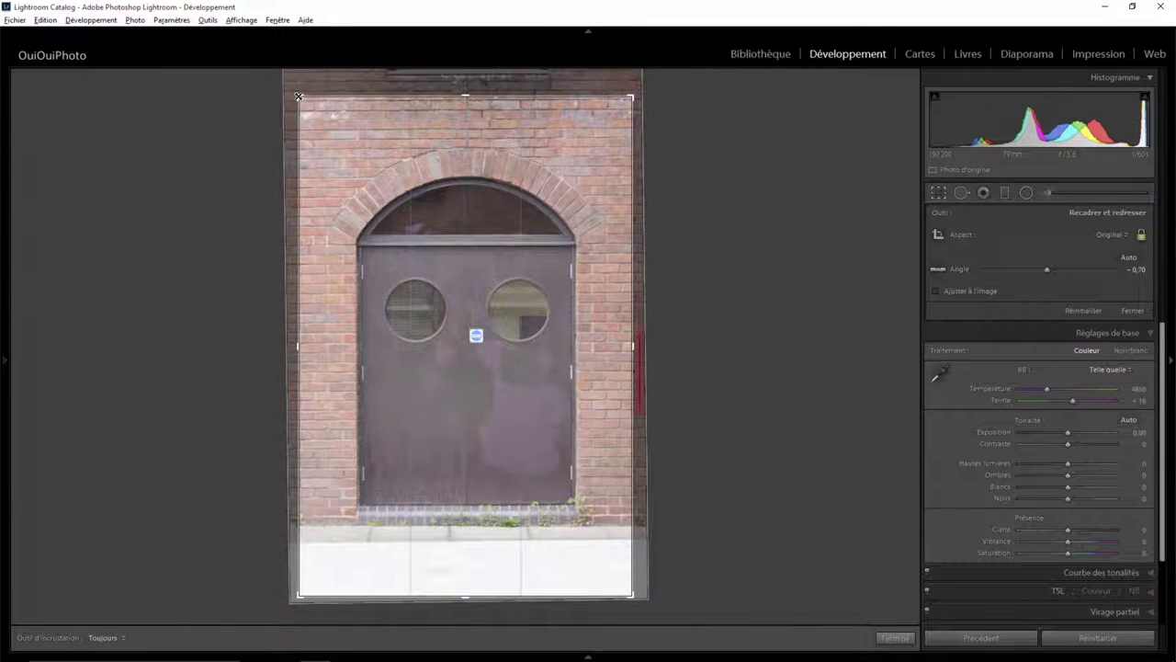
left_click_drag(481, 227, 479, 234)
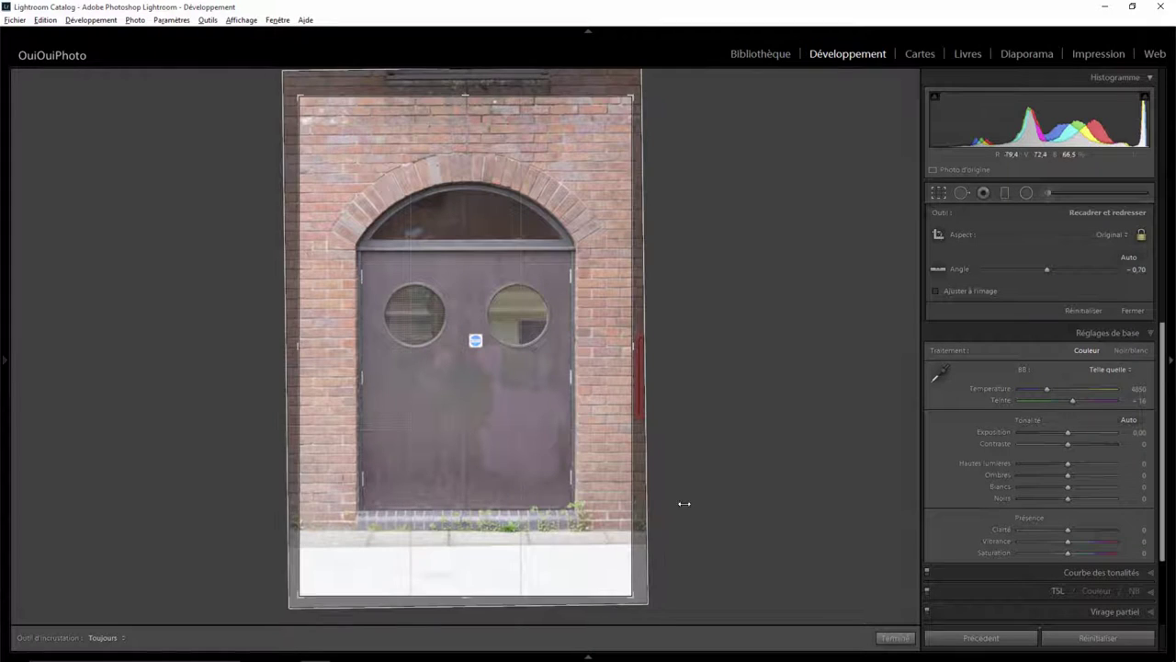
left_click(896, 637)
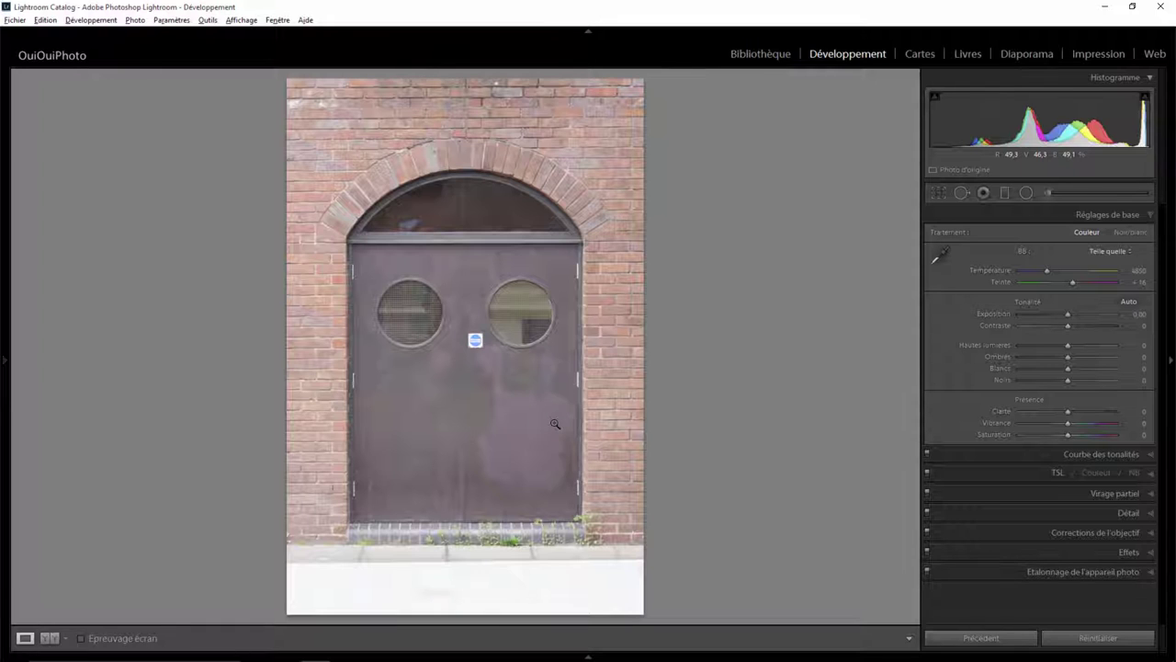
Step: Refine the straighten angle back to -0,60 and apply the crop again
key("r")
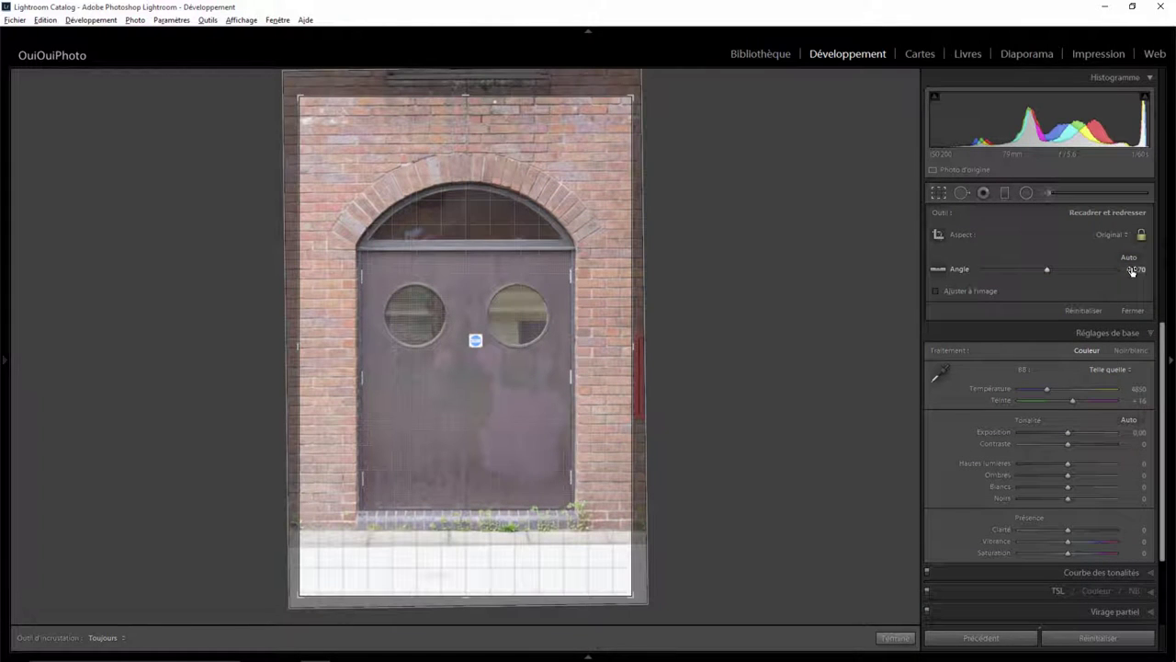
left_click_drag(1133, 270, 1135, 270)
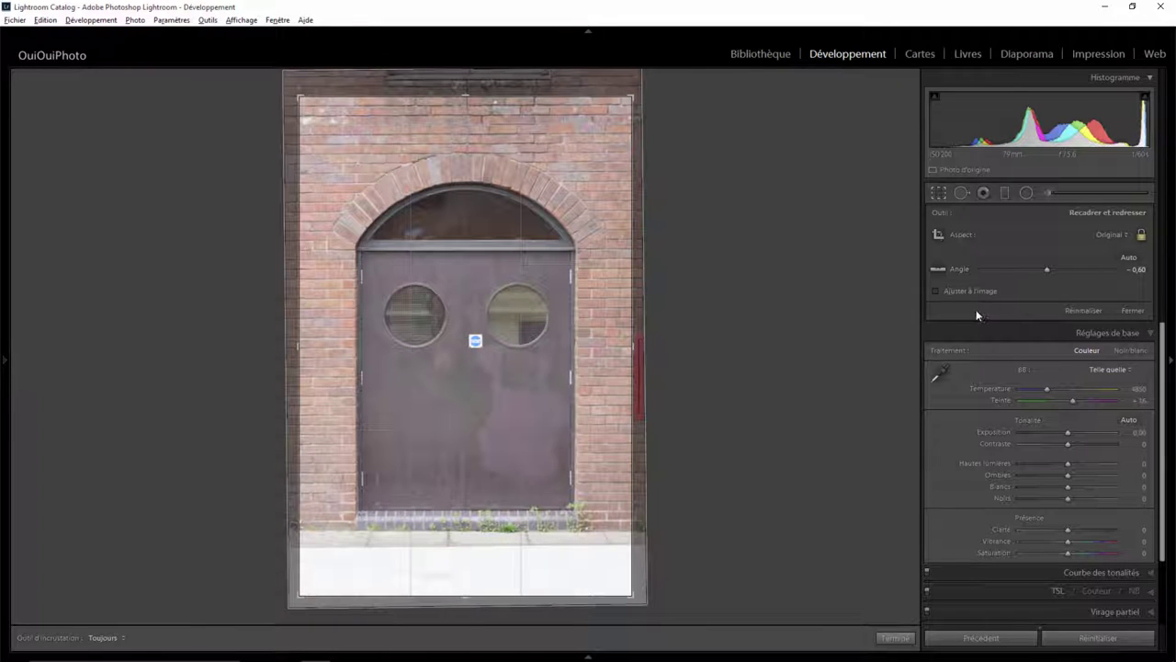
left_click(895, 638)
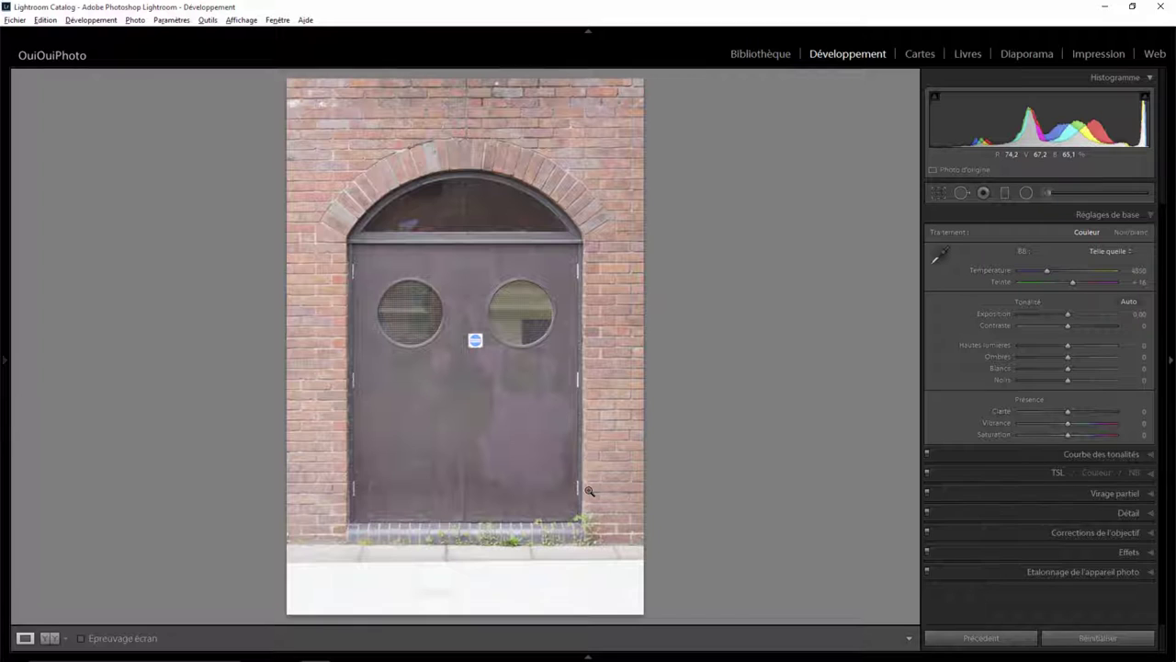
Step: Switch the treatment to black and white and push Clarity to +100
left_click(1130, 233)
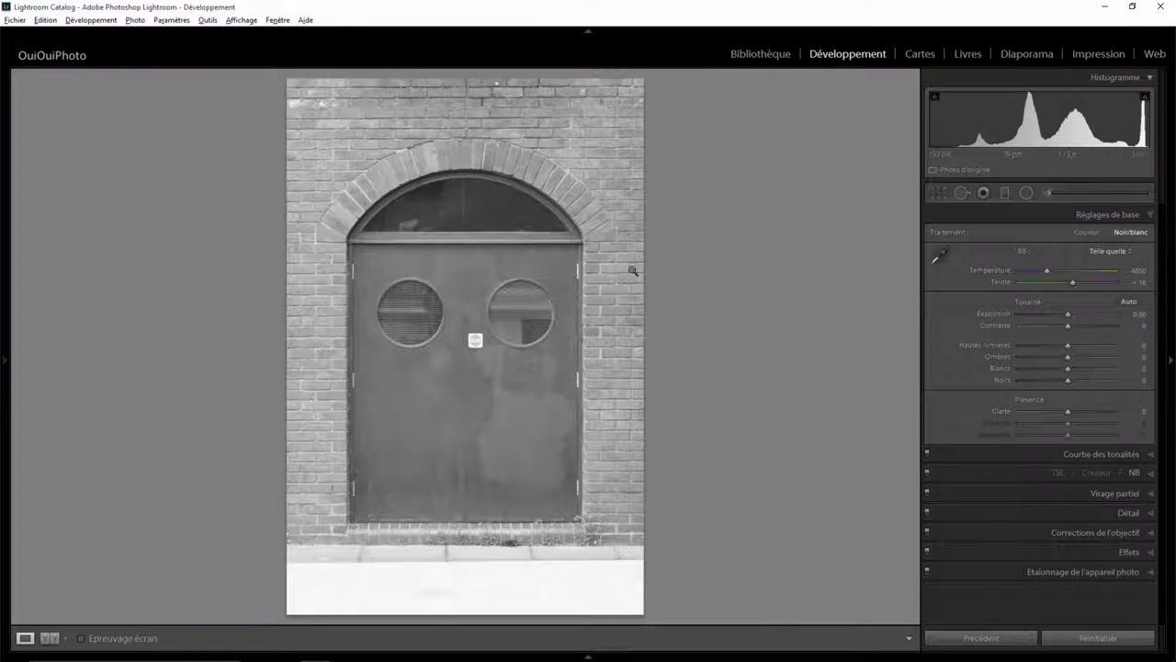
left_click_drag(1067, 412, 1120, 411)
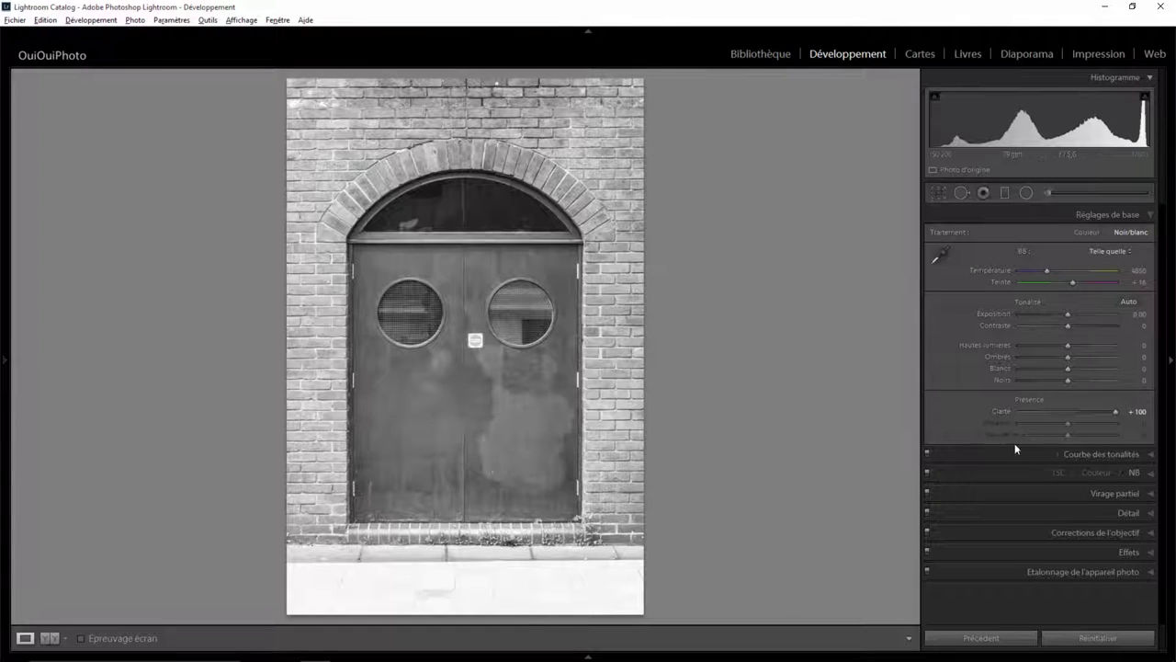
Step: In the B&W colour mix, set Red to -100, Orange to -60 and Yellow to +100
left_click(1152, 477)
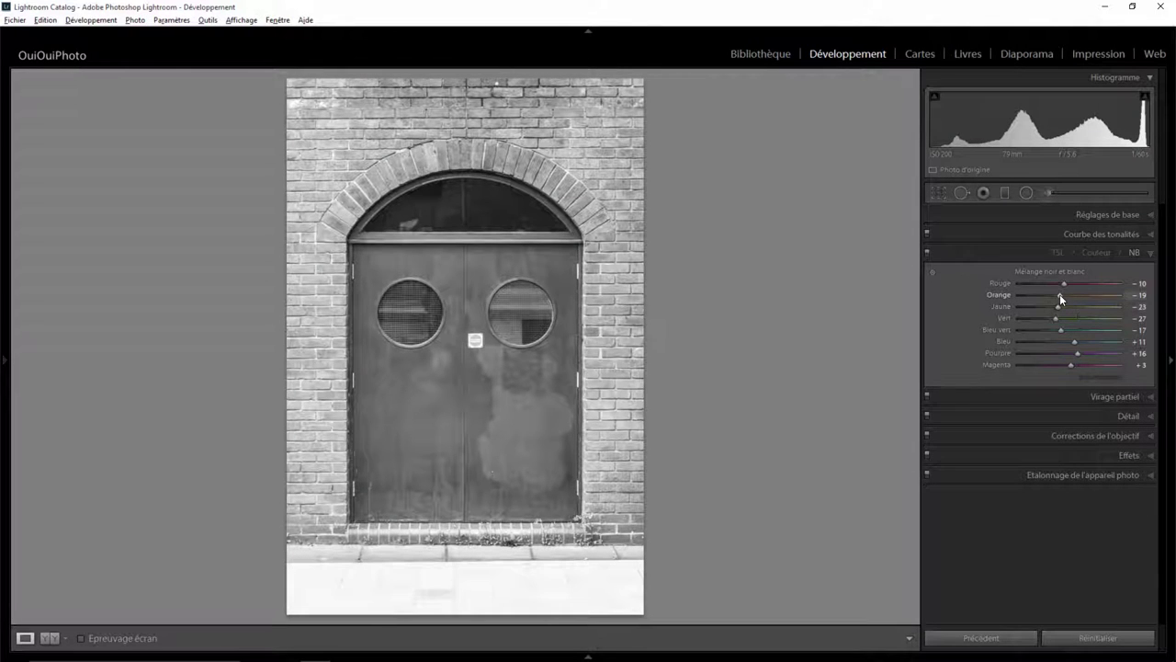
mouse_move(1060, 294)
left_mouse_down()
mouse_move(1035, 294)
mouse_move(1062, 307)
mouse_move(1111, 301)
mouse_move(1046, 306)
mouse_move(1125, 302)
mouse_move(1058, 304)
mouse_move(1089, 305)
left_mouse_up()
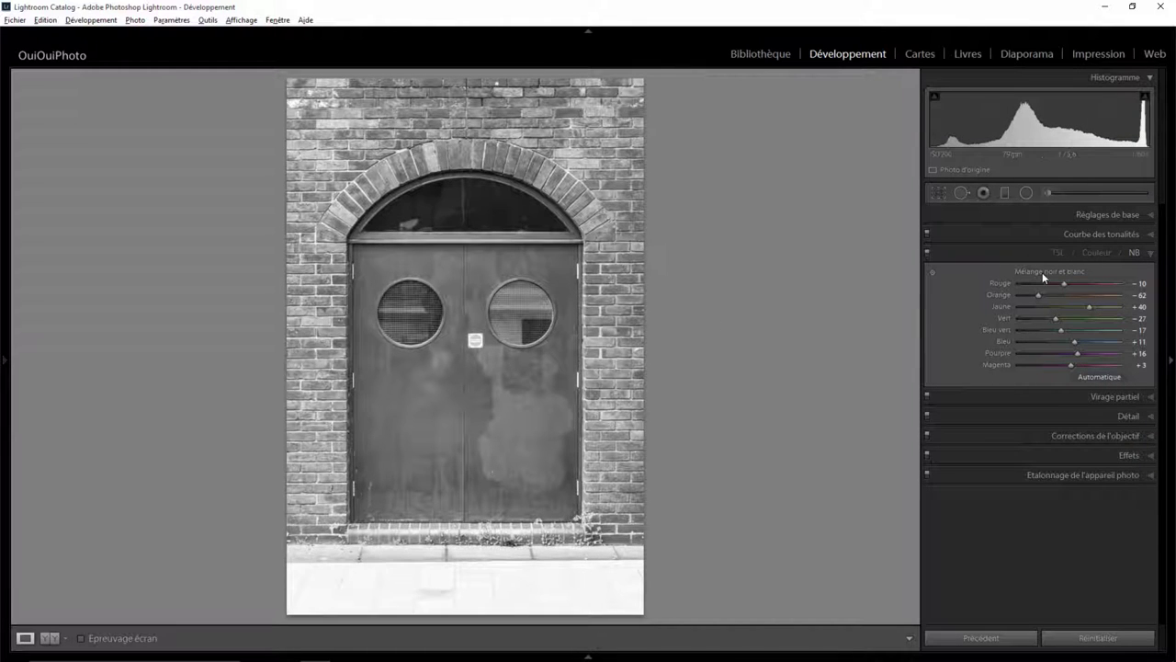
mouse_move(1062, 284)
left_mouse_down()
mouse_move(1110, 284)
mouse_move(990, 286)
mouse_move(1087, 295)
mouse_move(1039, 294)
left_mouse_up()
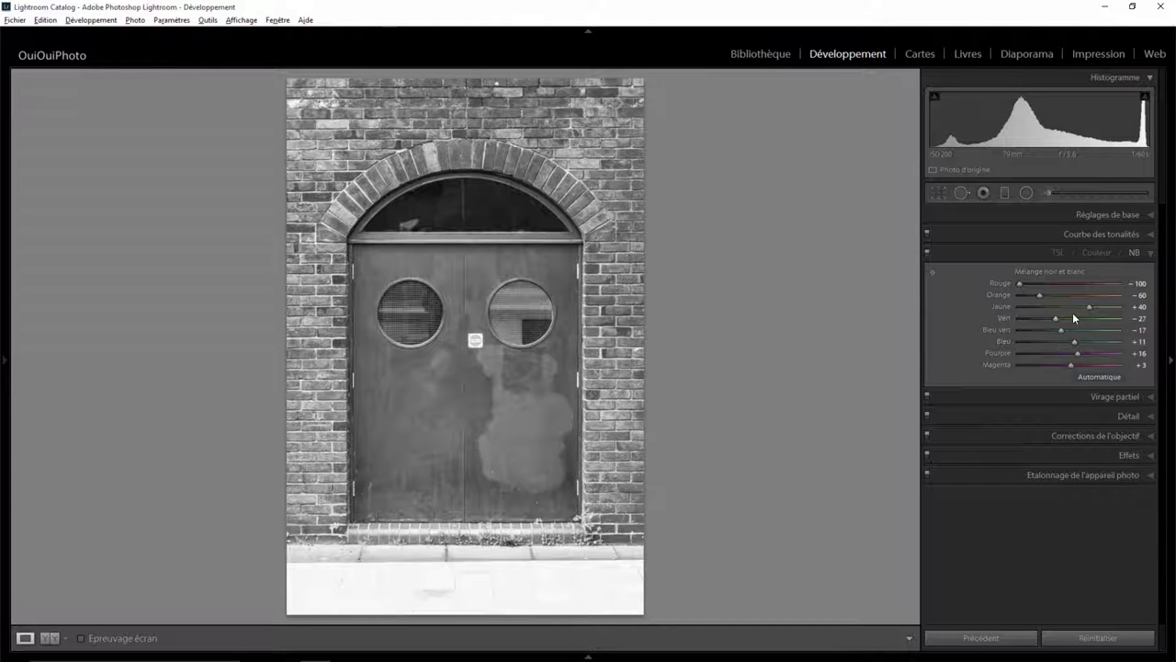
left_click_drag(1089, 307, 1123, 307)
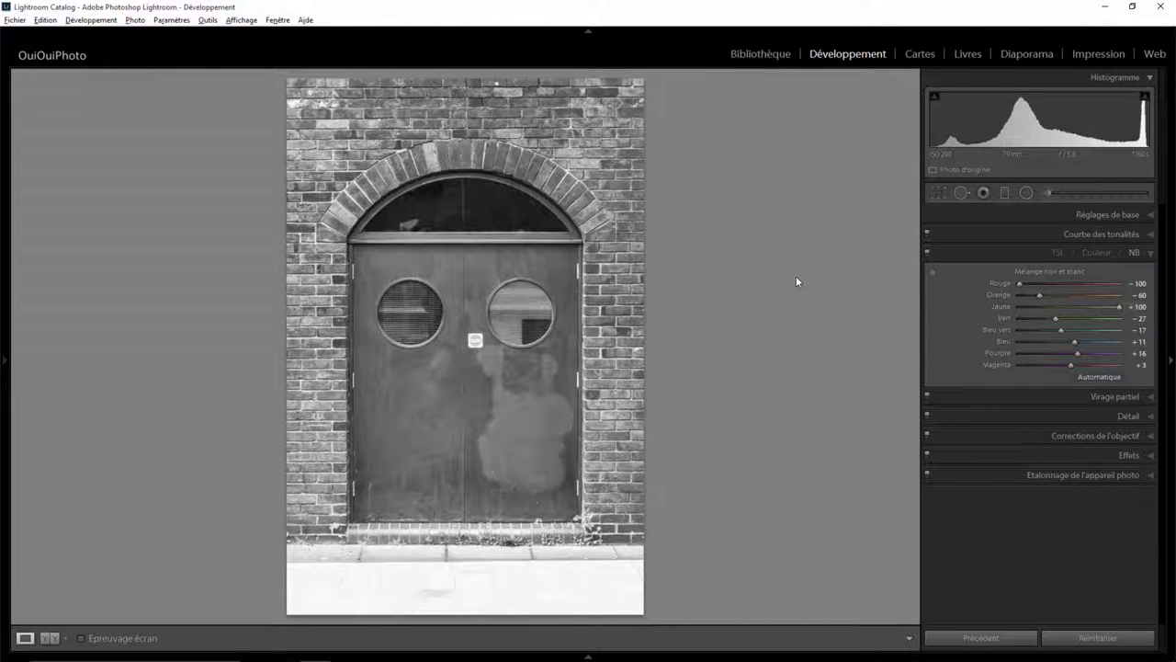
Step: Raise Contrast to +75 and ease the B&W mix Orange back to -55
left_click(1148, 215)
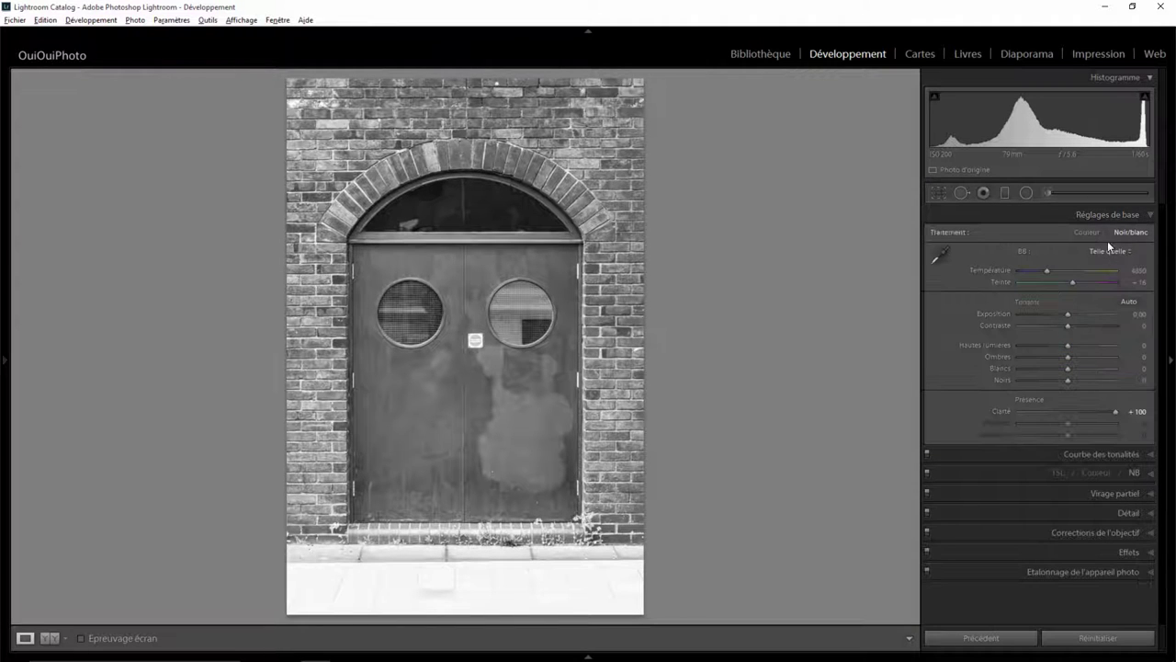
mouse_move(1066, 326)
left_mouse_down()
mouse_move(1113, 320)
mouse_move(1101, 317)
left_mouse_up()
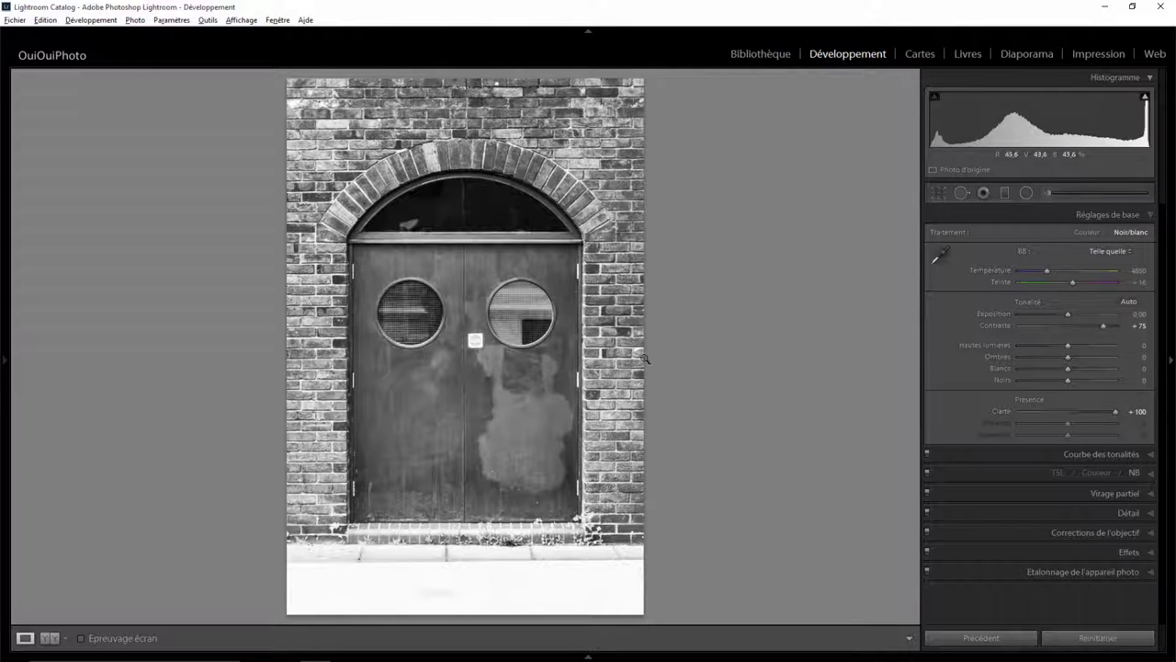
left_click(1149, 475)
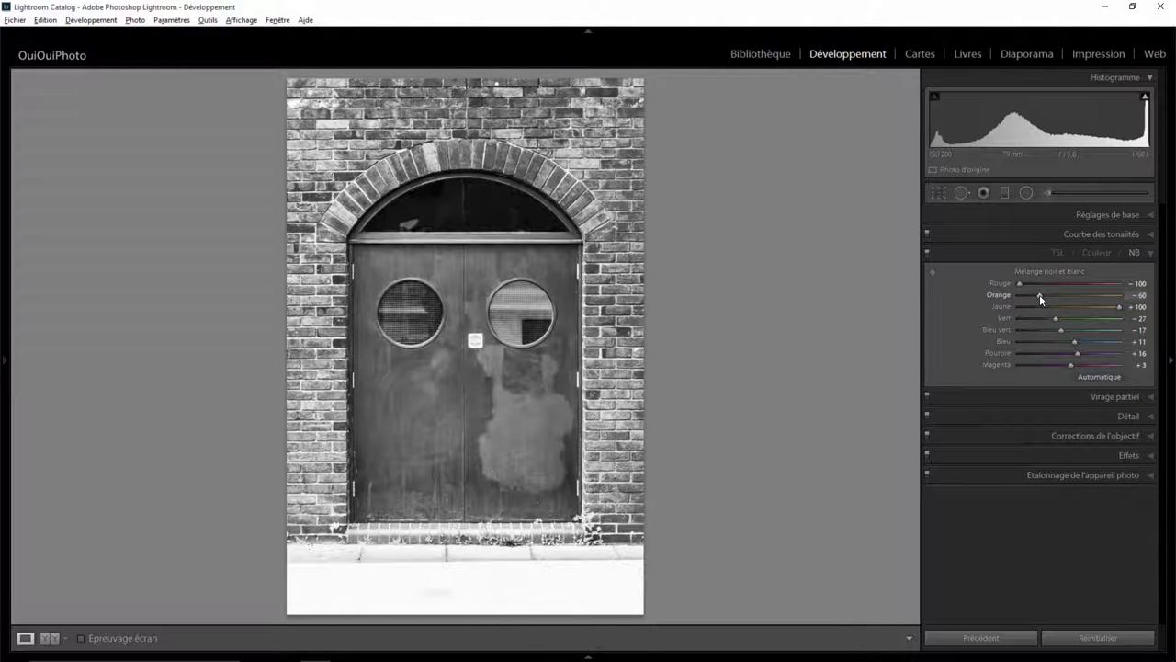
left_click_drag(1039, 294, 1042, 293)
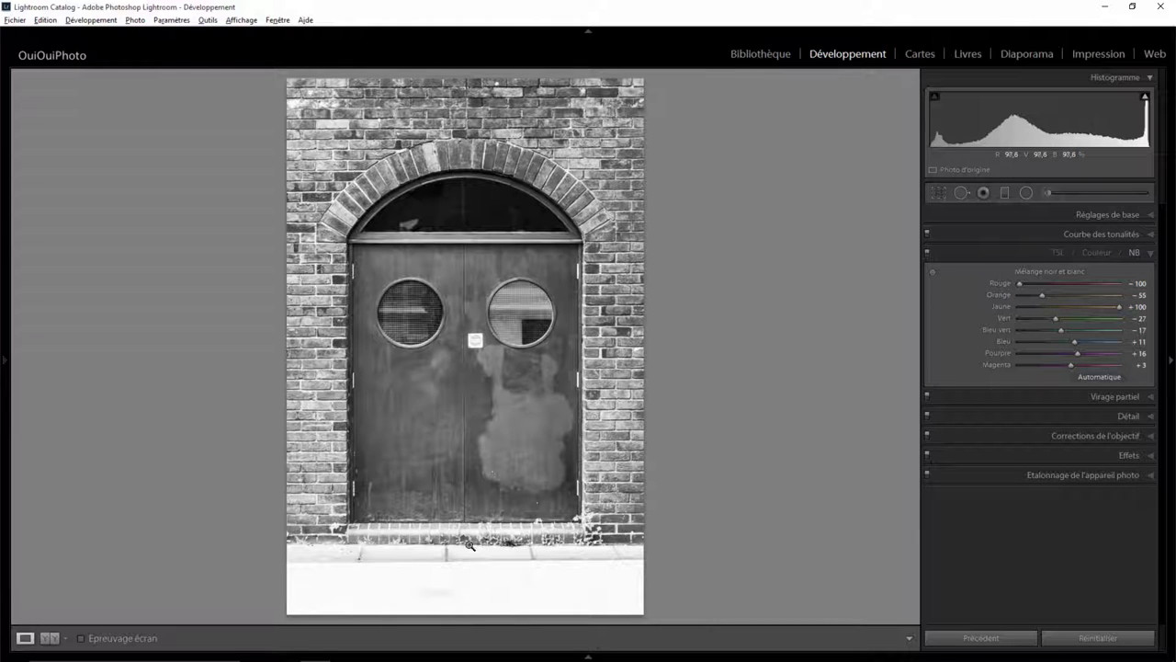
Step: Add a graduated filter over the lower pavement with Highlights -100 and Exposure -0,86
left_click(1003, 193)
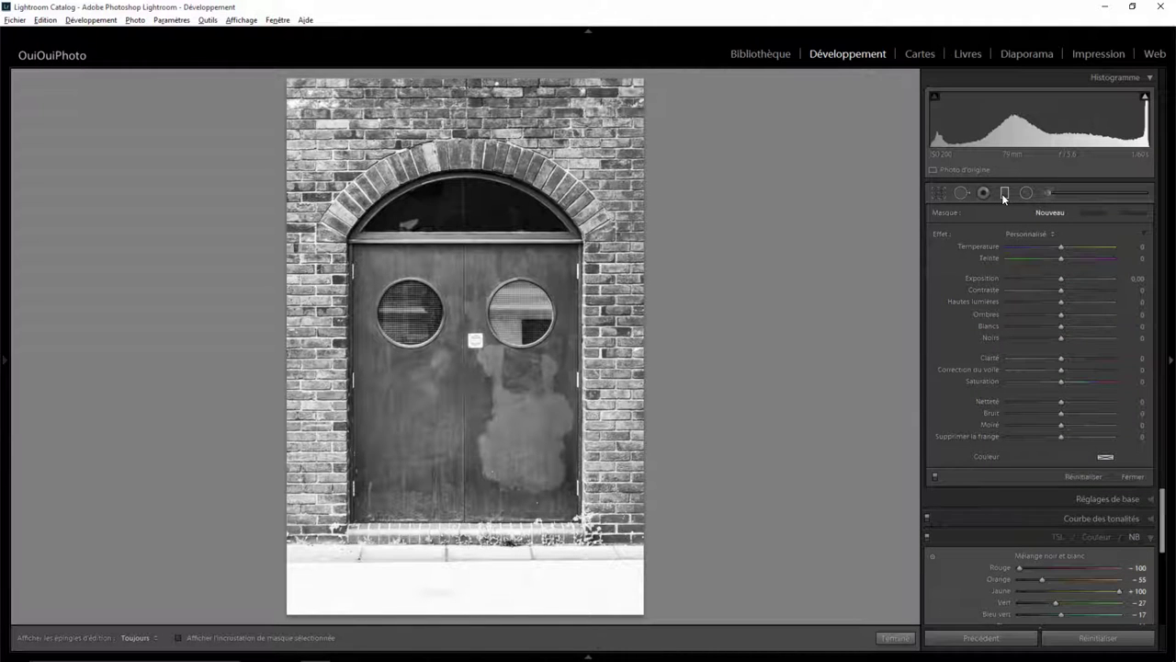
left_click_drag(464, 538, 464, 518)
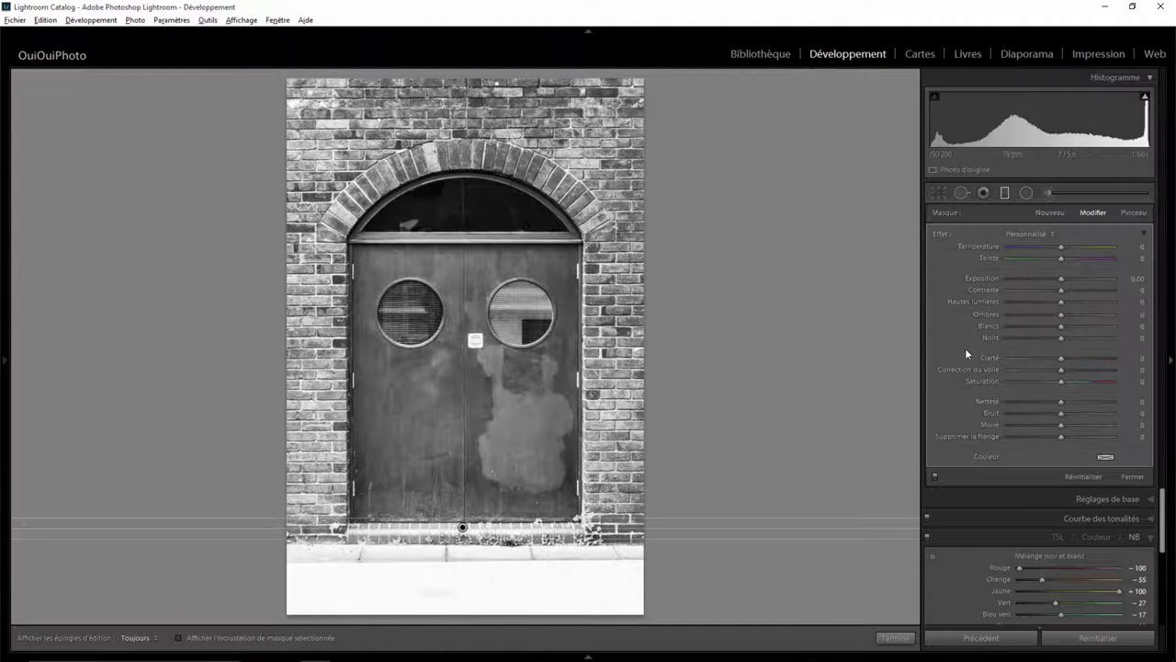
left_click_drag(1061, 278, 1044, 280)
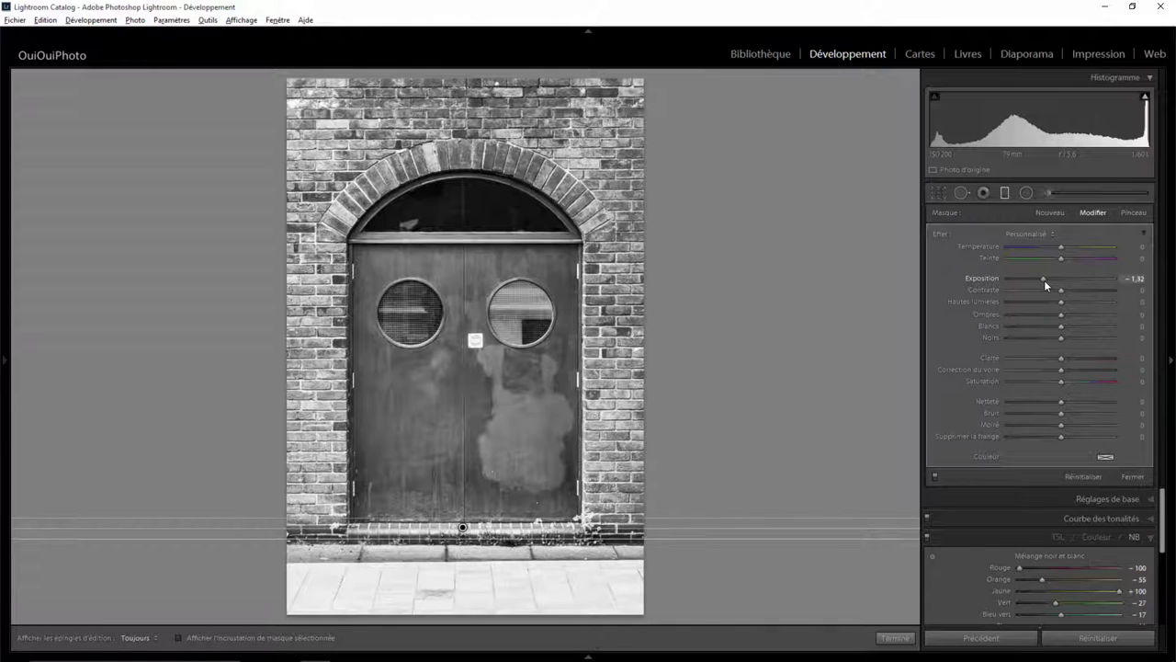
double_click(1044, 279)
left_click_drag(1056, 303, 943, 305)
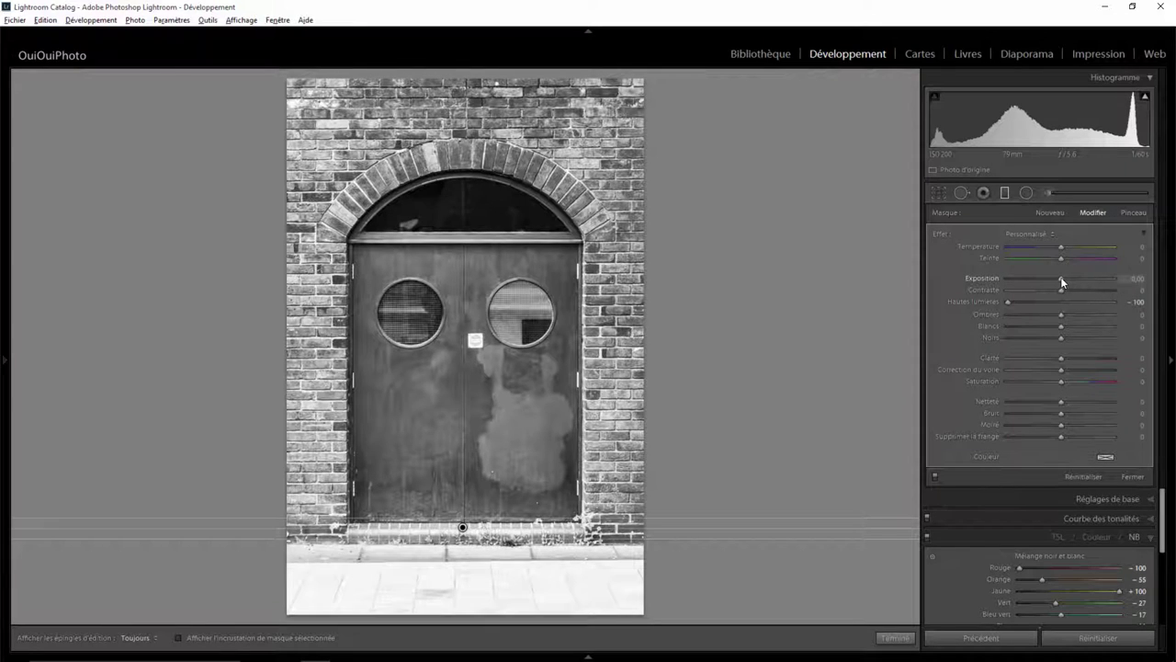
left_click_drag(1060, 281, 1047, 282)
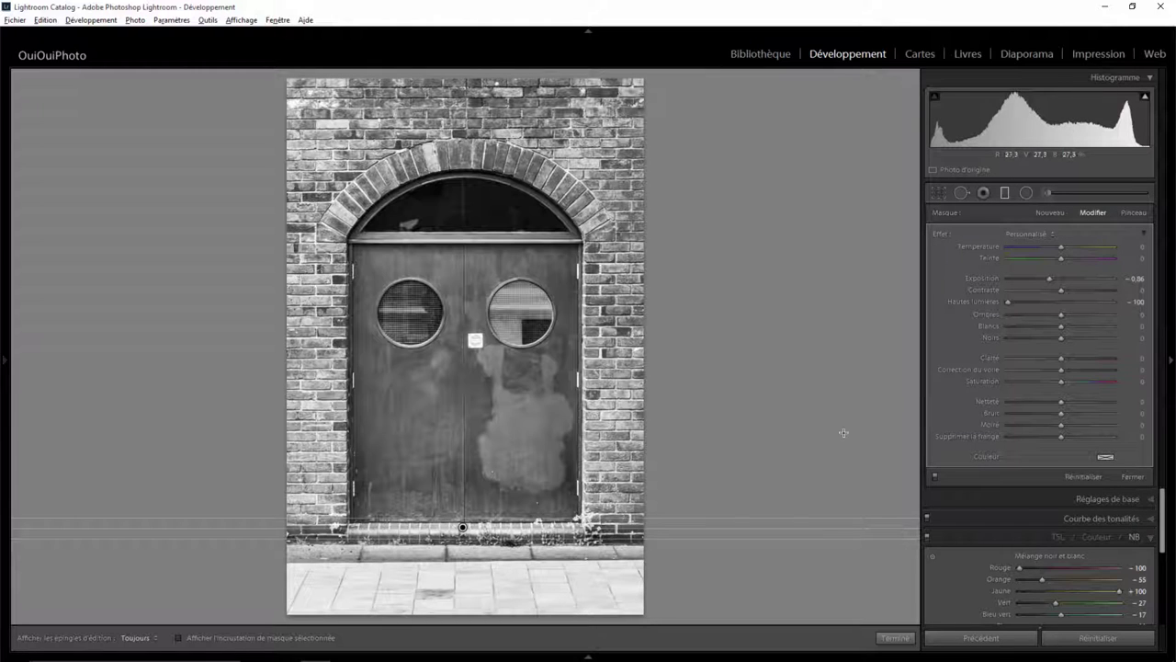
Step: Erase the filter's mask along the door's bottom edge near the weeds, then close local editing
key("shift+t")
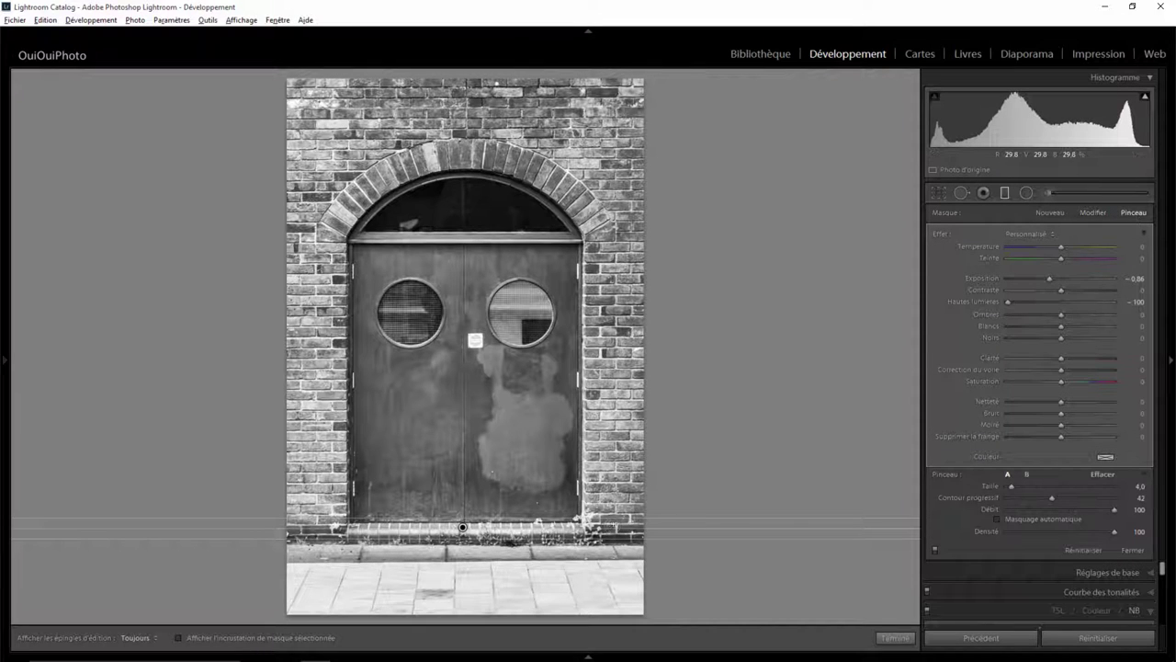
key("alt")
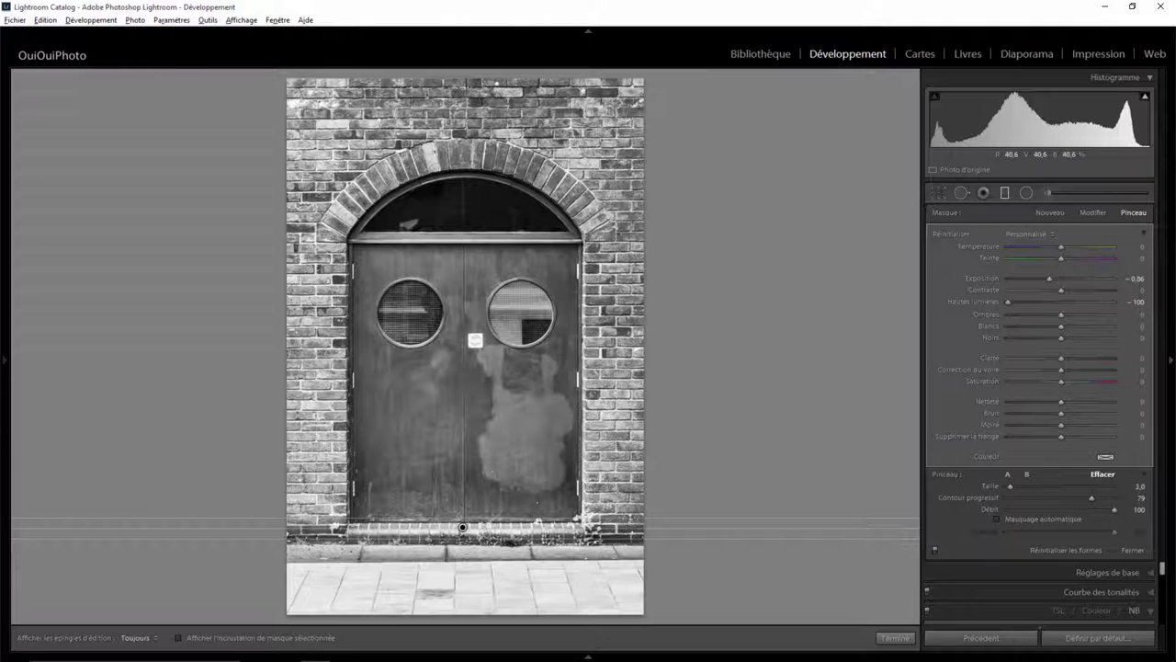
key("h")
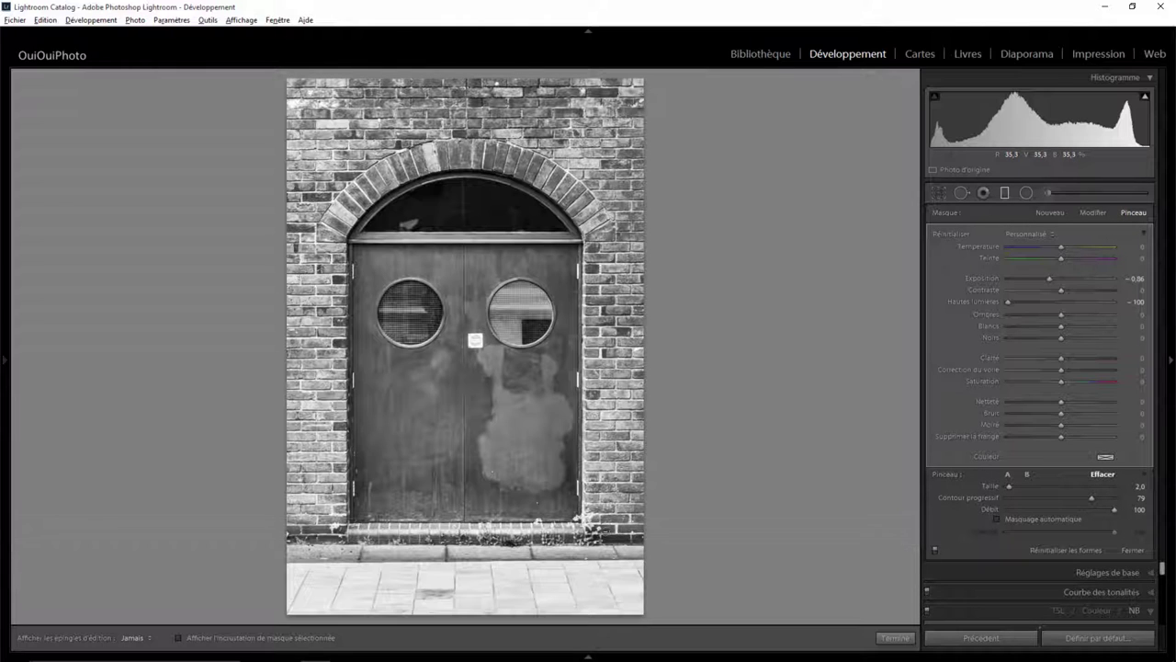
mouse_move(607, 536)
left_mouse_down()
mouse_move(634, 537)
mouse_move(331, 537)
left_mouse_up()
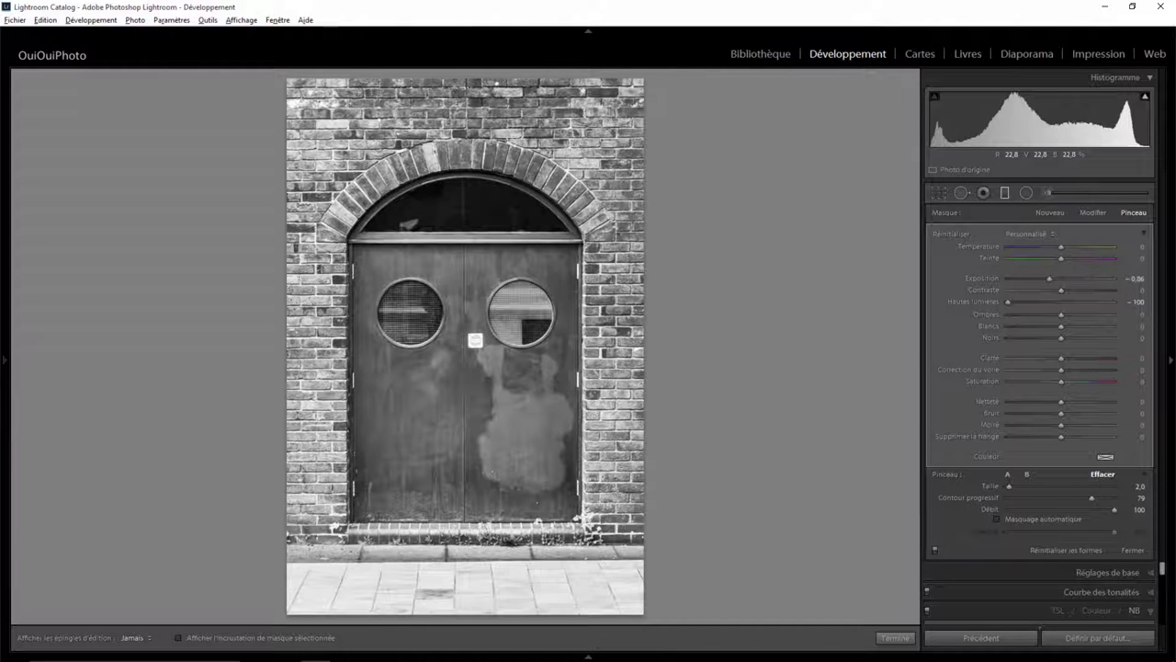
left_click_drag(303, 537, 303, 533)
key("h")
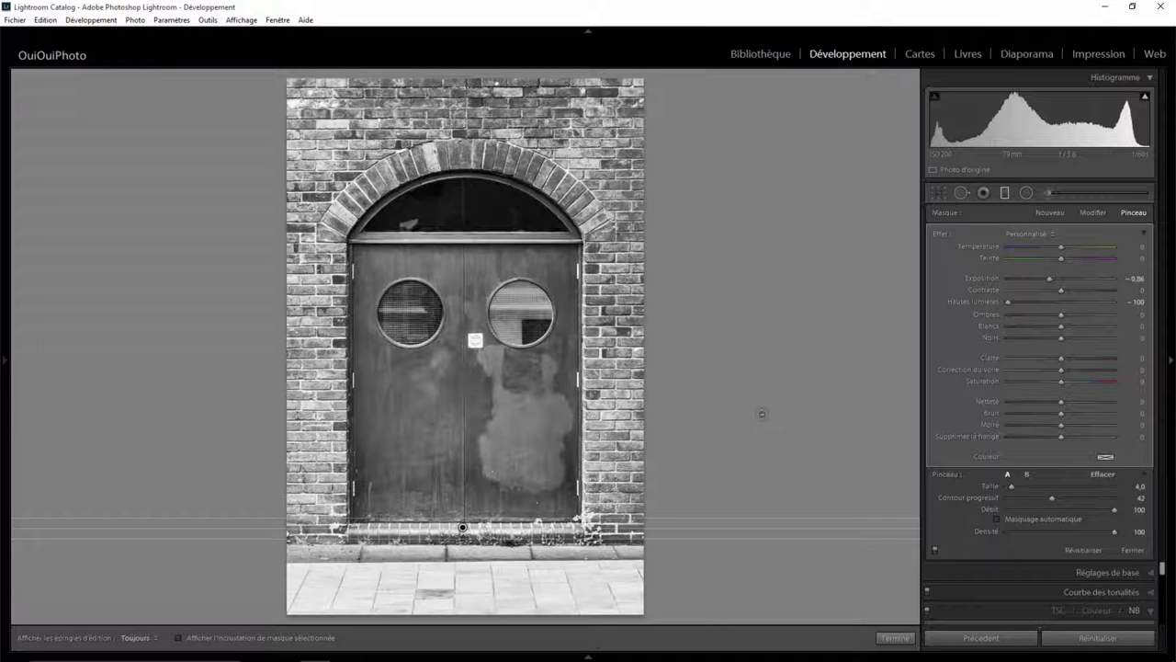
left_click(894, 637)
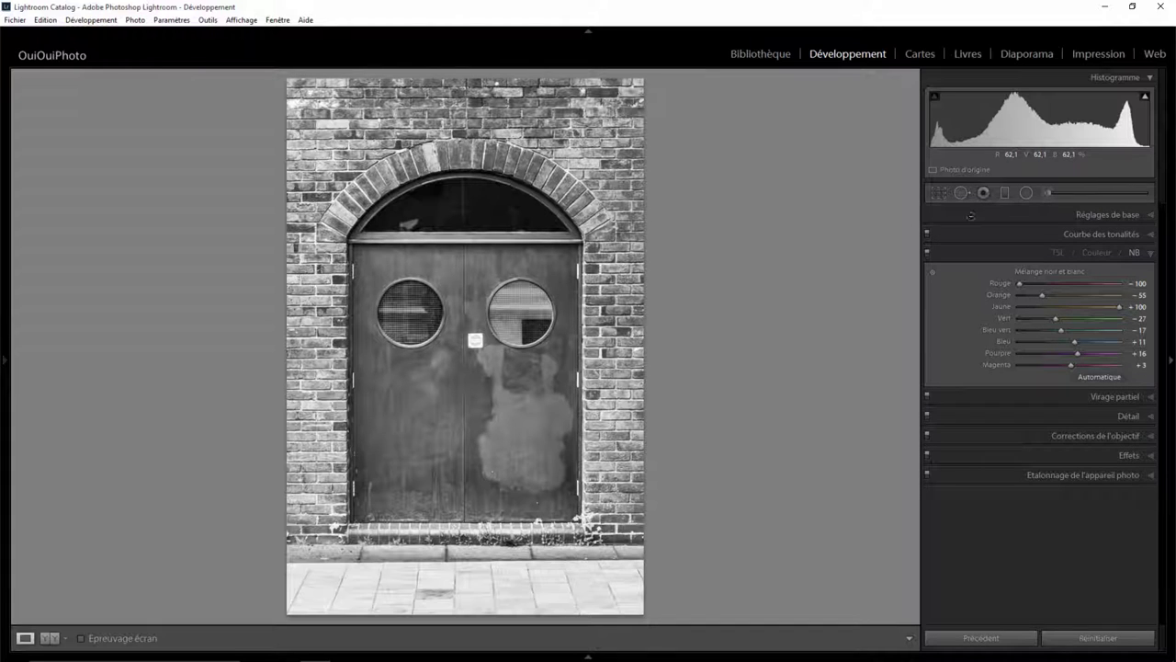
Step: Paint a brush adjustment over the brick arch with exposure 0,12, contrast 66 and clarity 27
left_click(1049, 193)
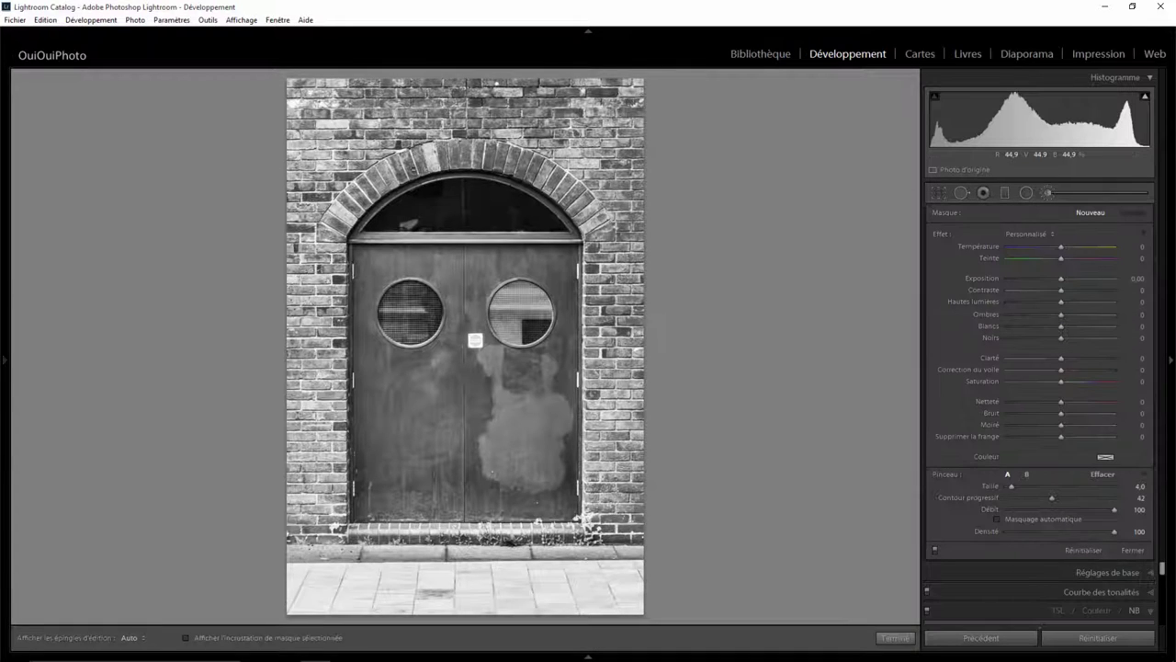
scroll(375, 187, "up", 1)
key("h")
left_click_drag(494, 158, 435, 159)
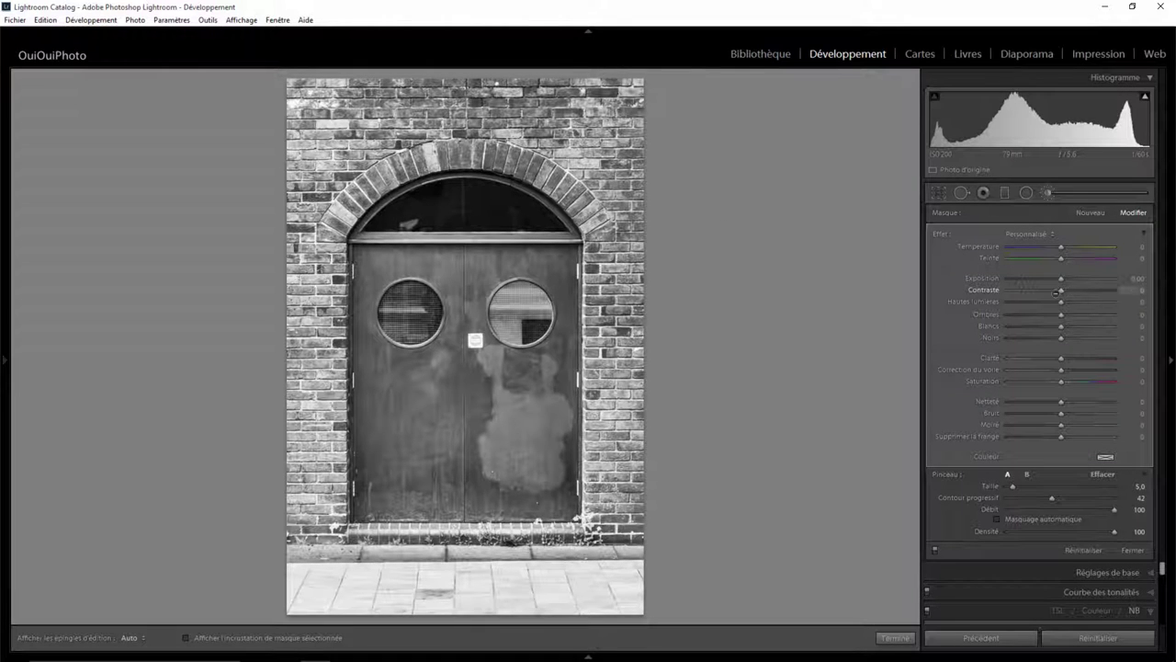
scroll(1077, 295, "up", 5)
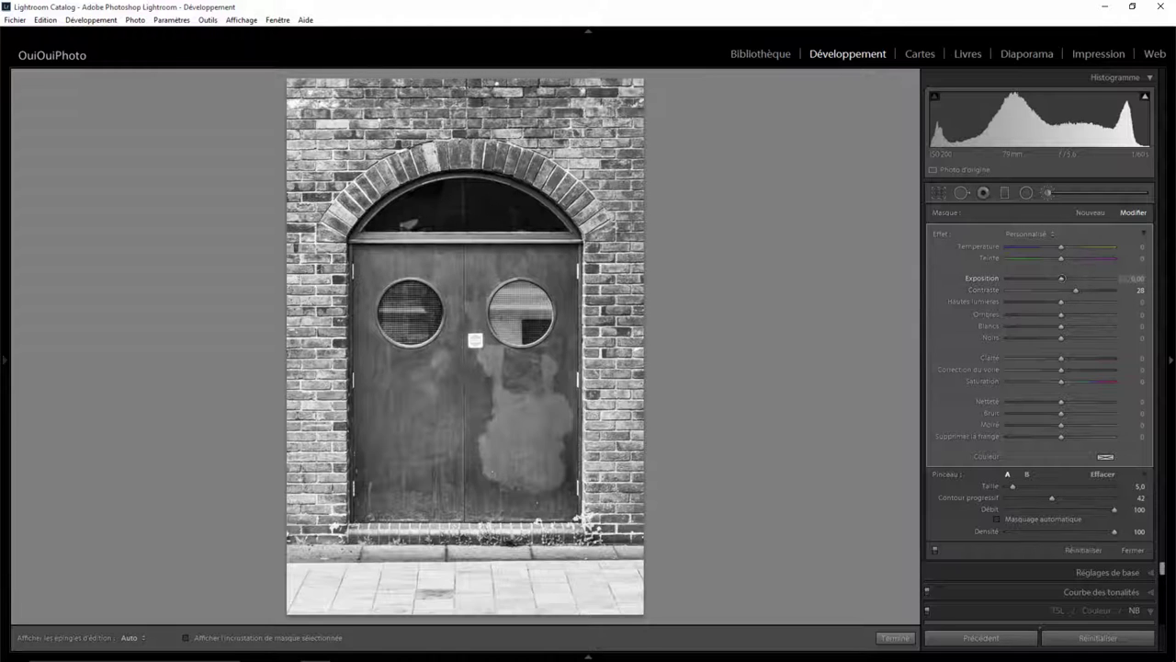
scroll(1063, 278, "up", 3)
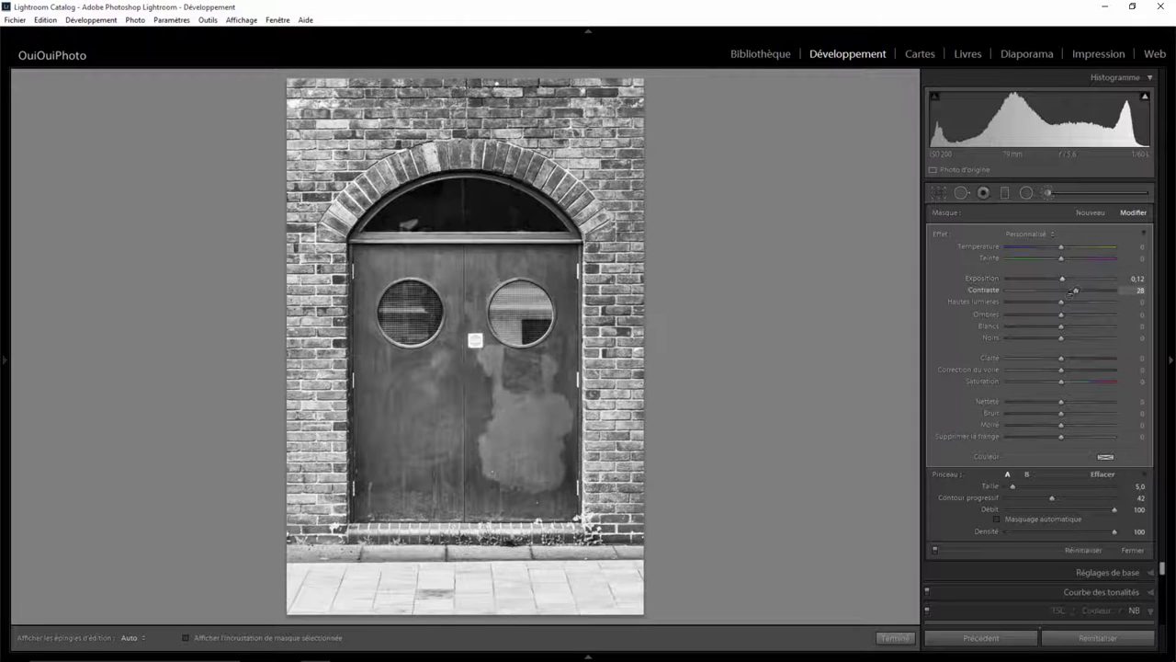
mouse_move(1077, 289)
left_mouse_down()
mouse_move(1113, 290)
mouse_move(1095, 290)
left_mouse_up()
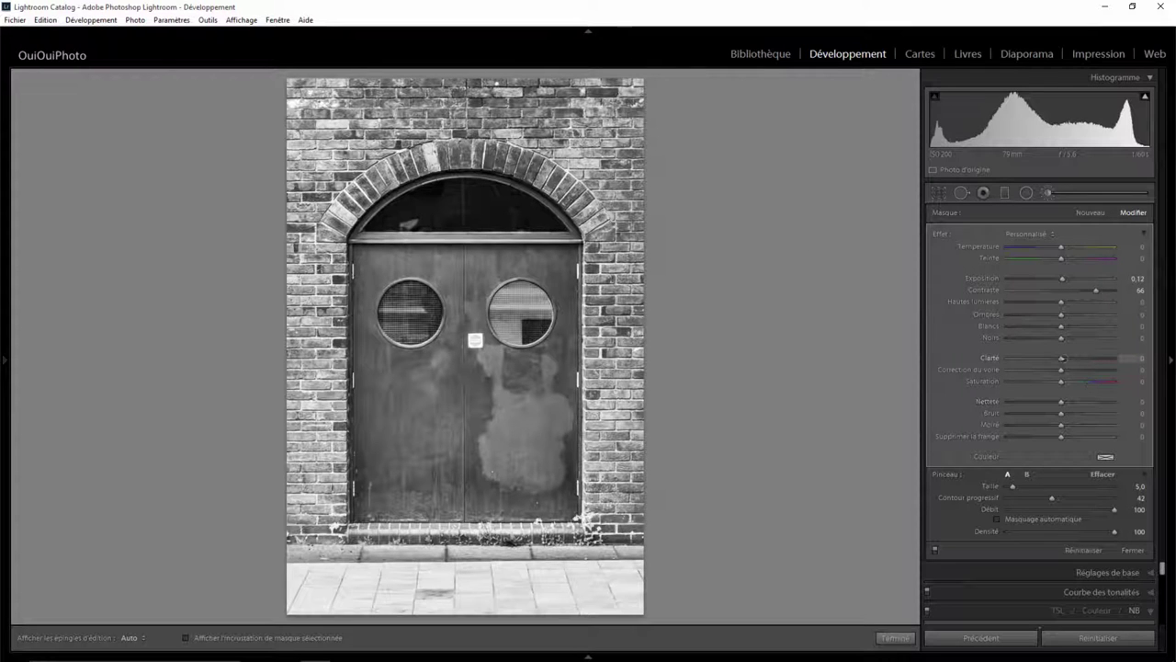
mouse_move(1060, 358)
left_mouse_down()
mouse_move(1081, 357)
mouse_move(1041, 356)
left_mouse_up()
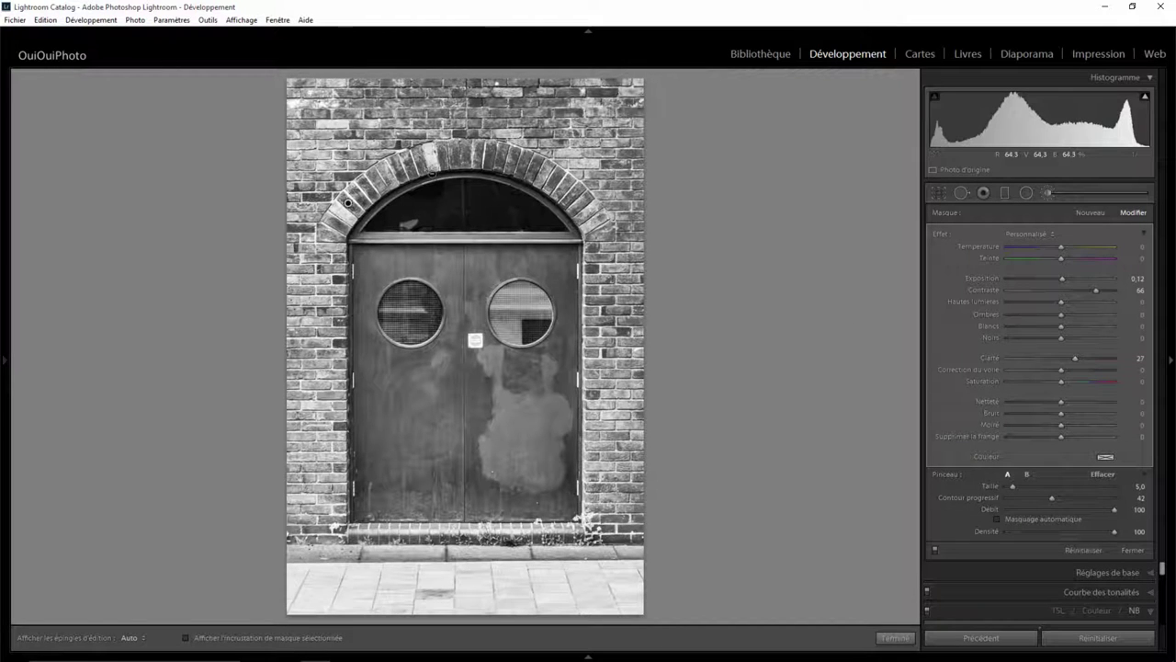
Step: With the mask overlay shown and a smaller brush, paint the arch's right end into the mask
key("o")
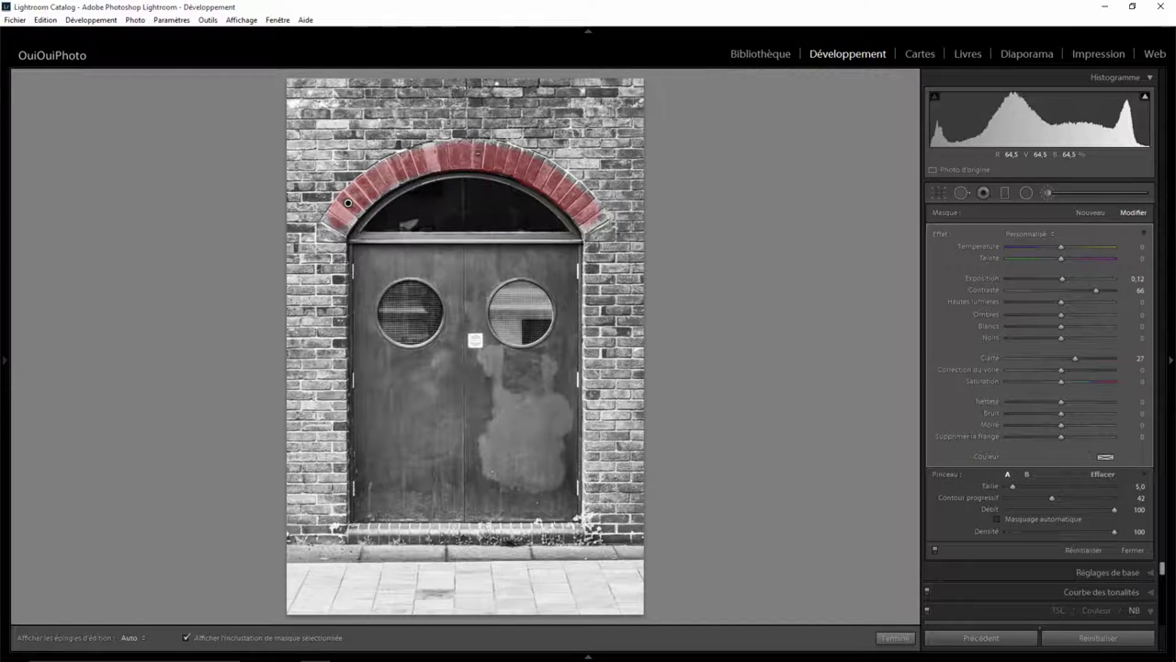
key("h")
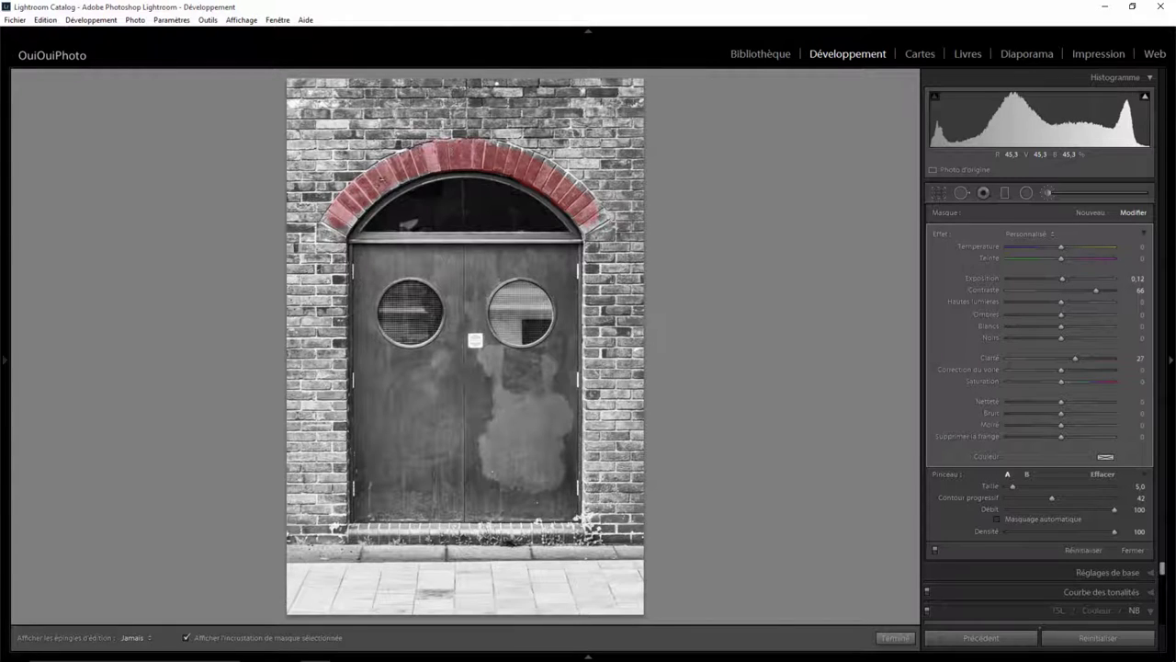
key("bracketleft")
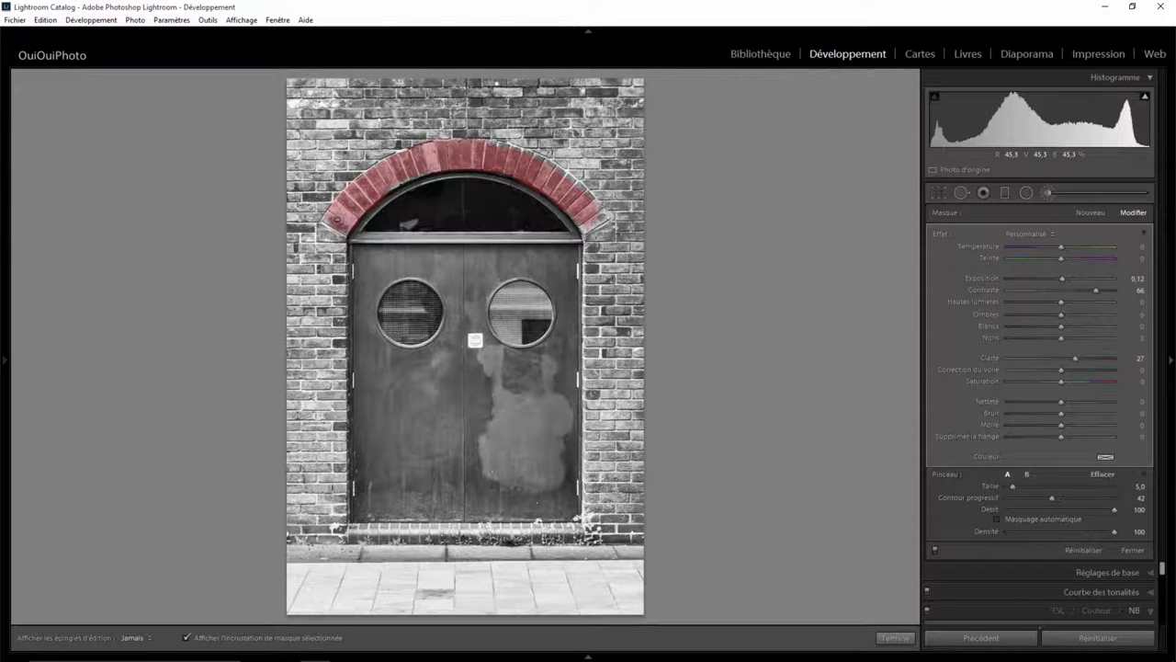
key("h")
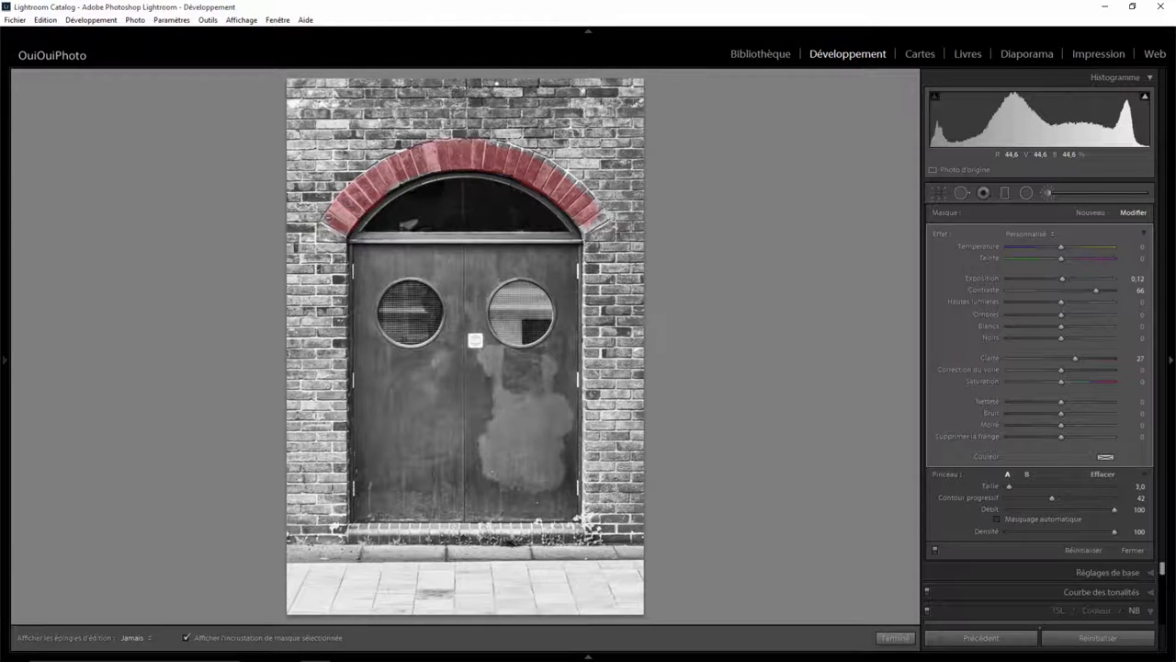
key("h")
left_click_drag(599, 207, 559, 174)
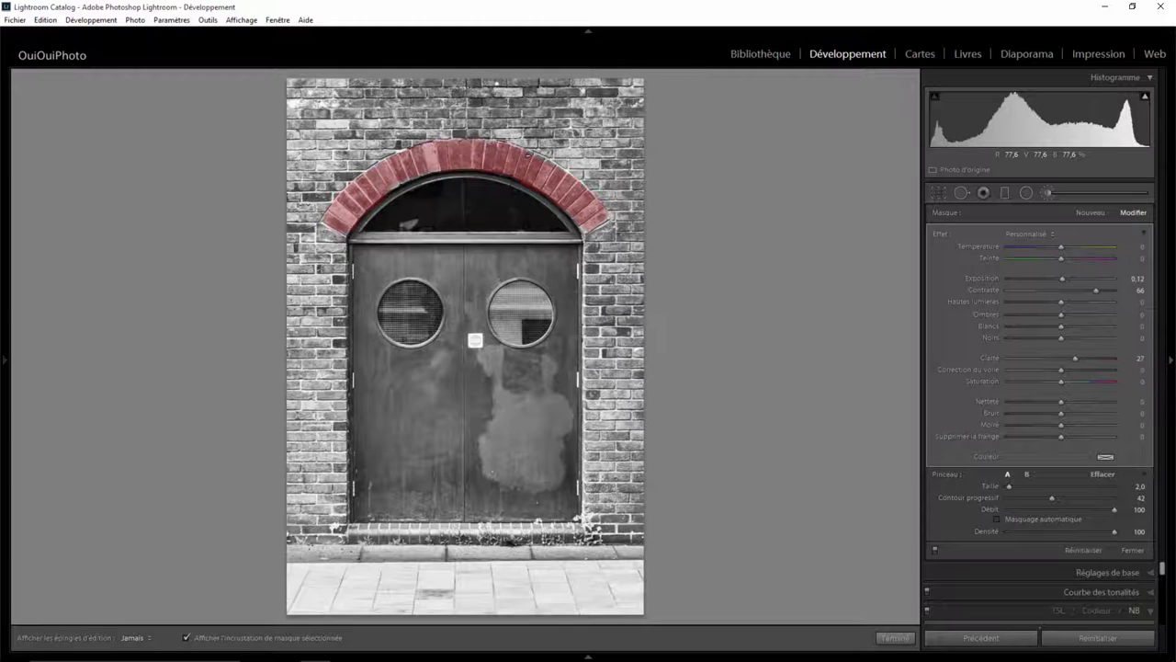
key("h")
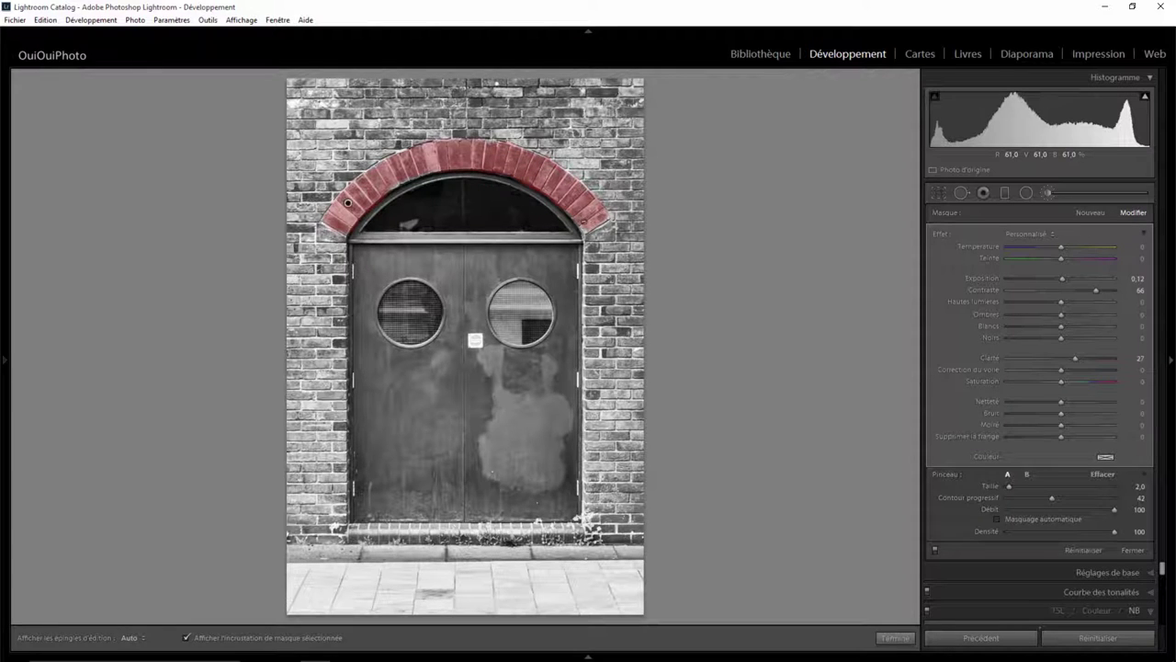
key("h")
key("h")
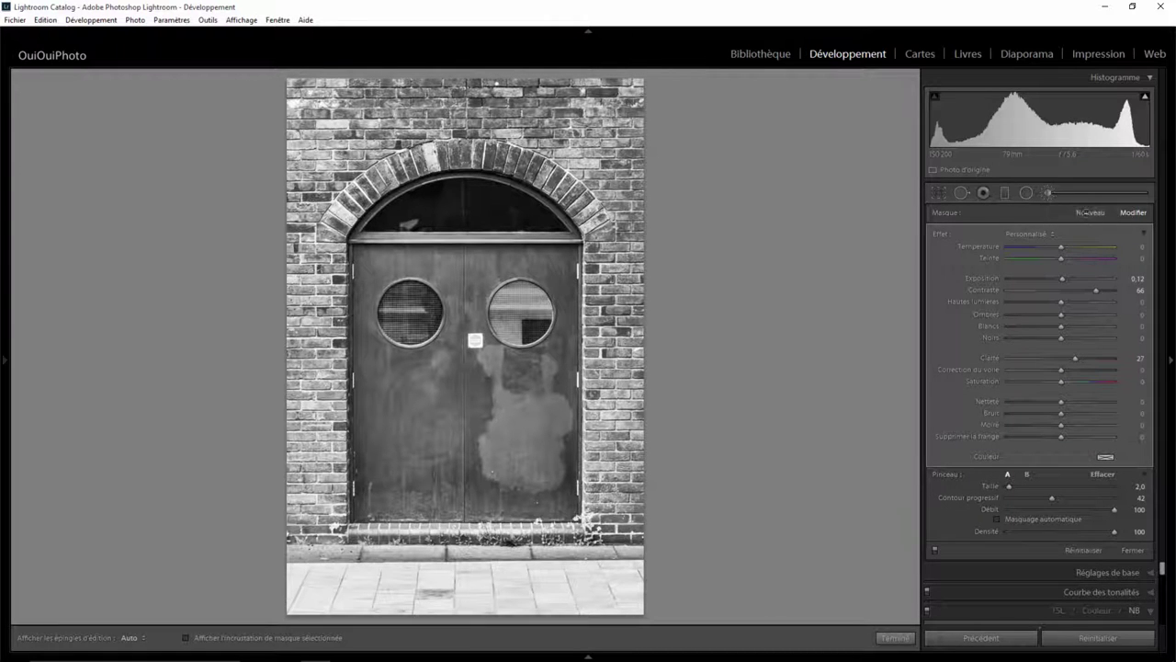
Step: Start a second brush adjustment with Clarity 66 and paint it across both wooden doors
left_click(1091, 212)
left_click(1049, 193)
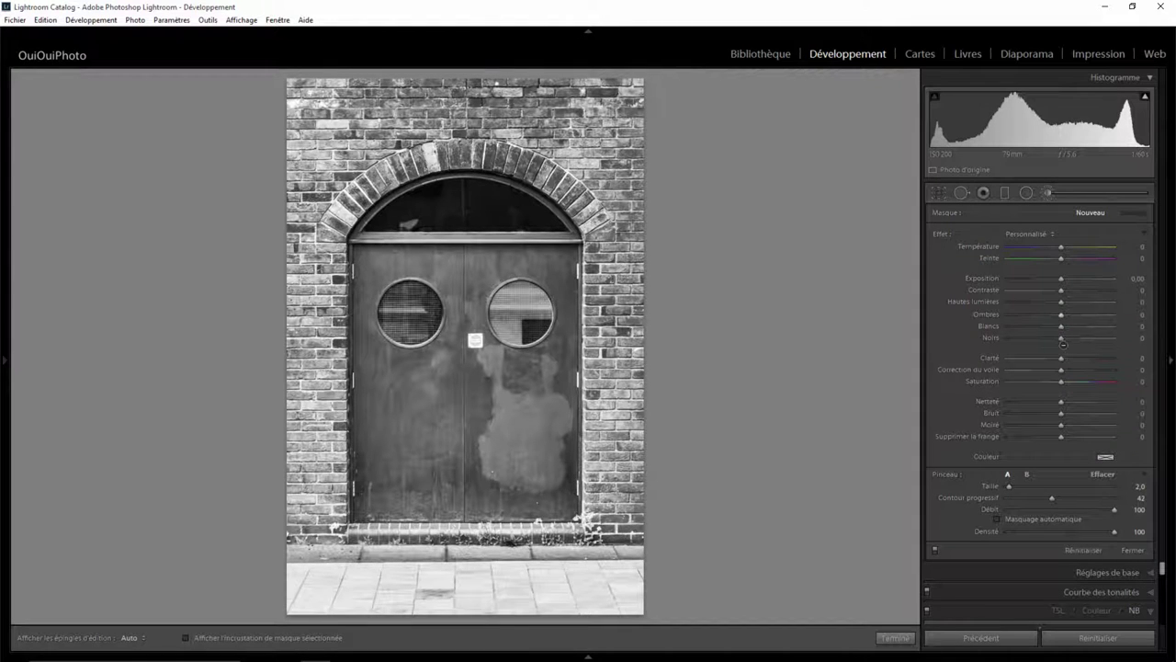
left_click_drag(1062, 357, 1096, 358)
scroll(488, 358, "up", 3)
key("h")
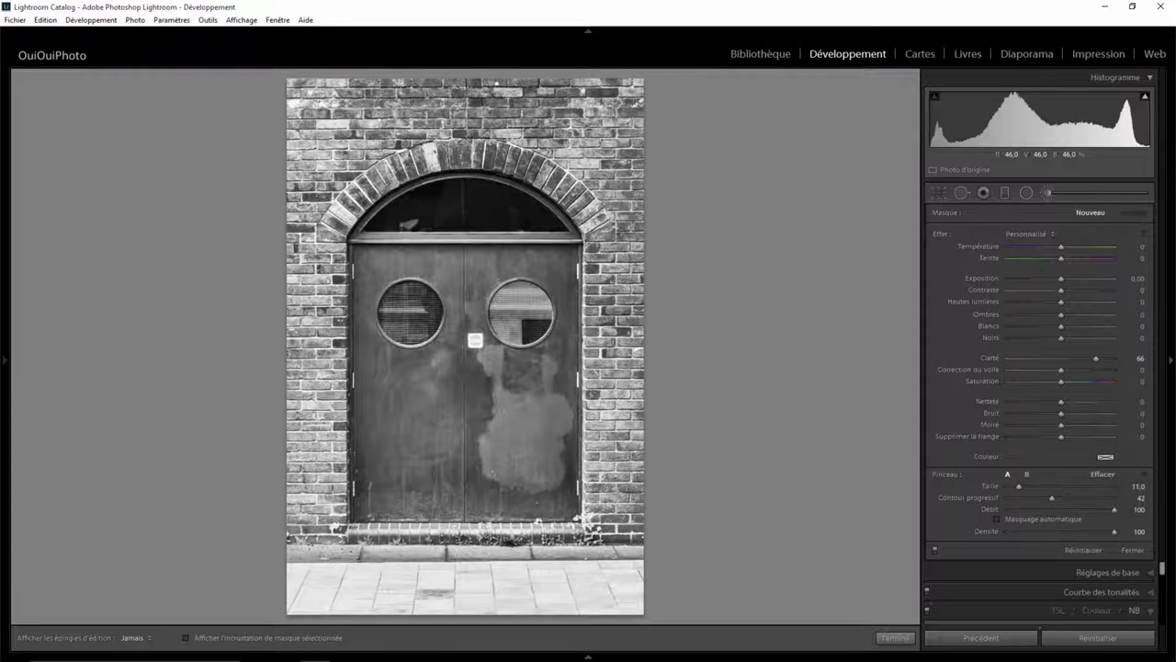
mouse_move(525, 366)
left_mouse_down()
mouse_move(427, 268)
mouse_move(461, 365)
mouse_move(406, 298)
left_mouse_up()
left_click_drag(508, 289, 550, 324)
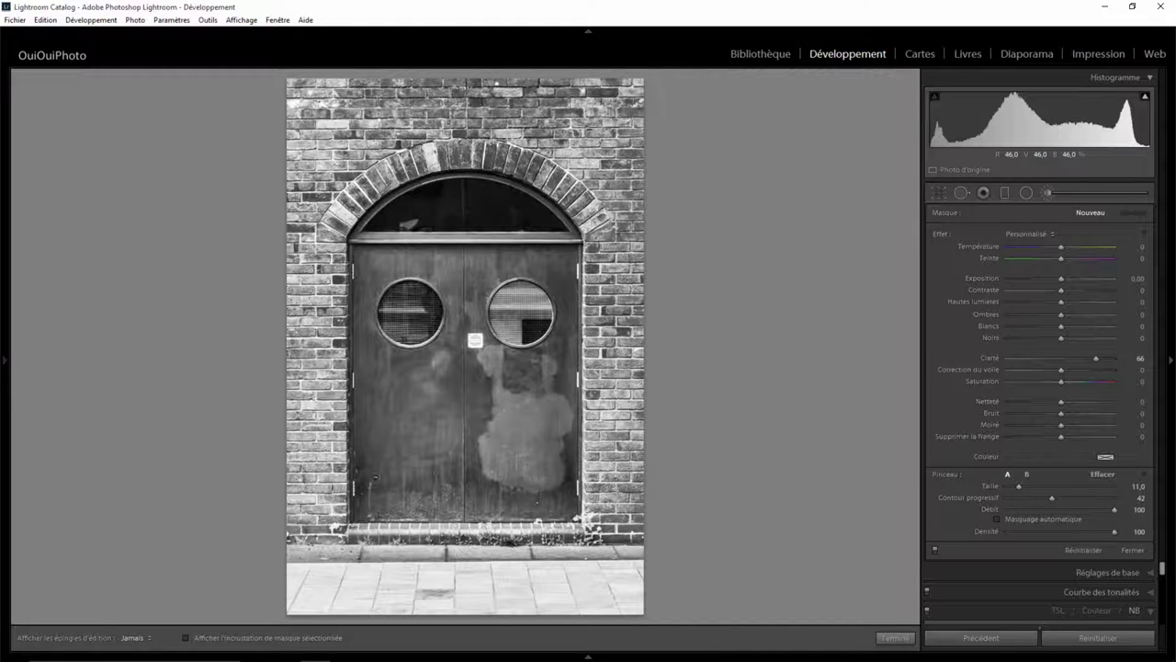
left_click(492, 458)
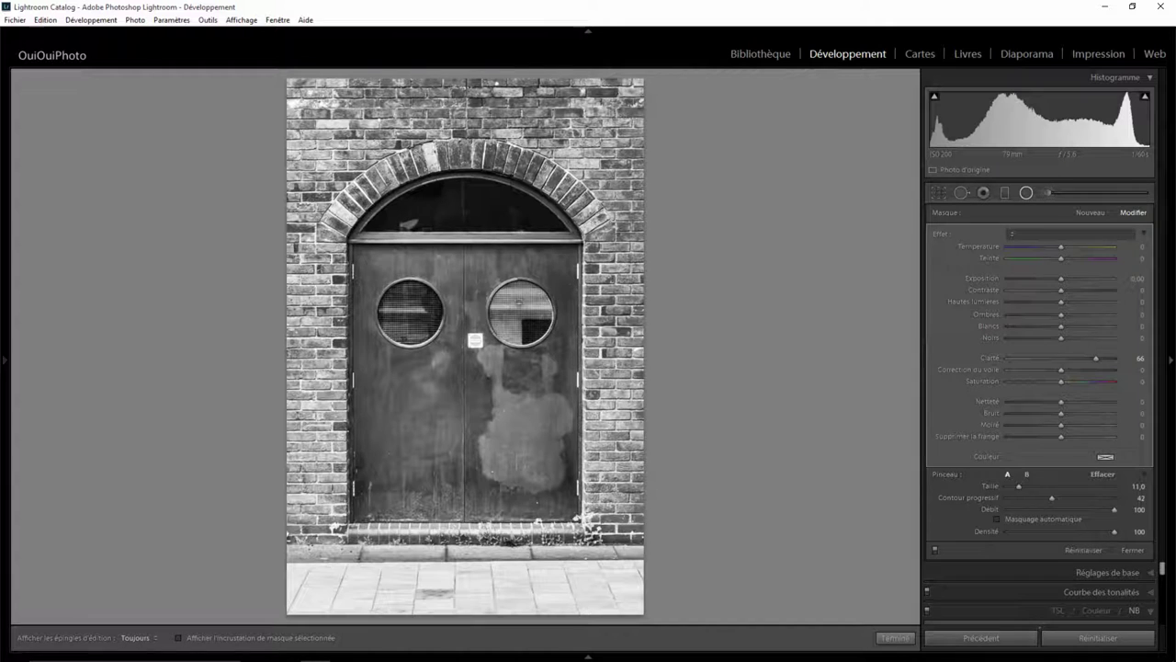
Step: Draw a feathered radial filter over the right porthole and brighten it to exposure 0,44
key("shift+m")
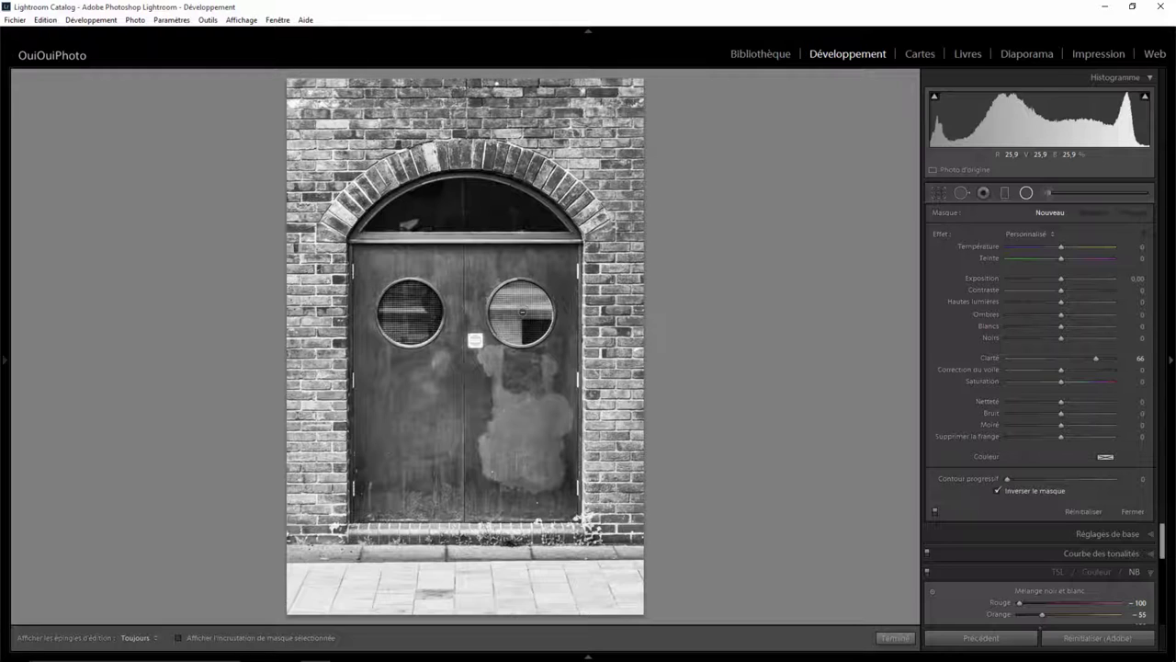
left_click_drag(522, 312, 542, 333)
left_click_drag(493, 292, 469, 281)
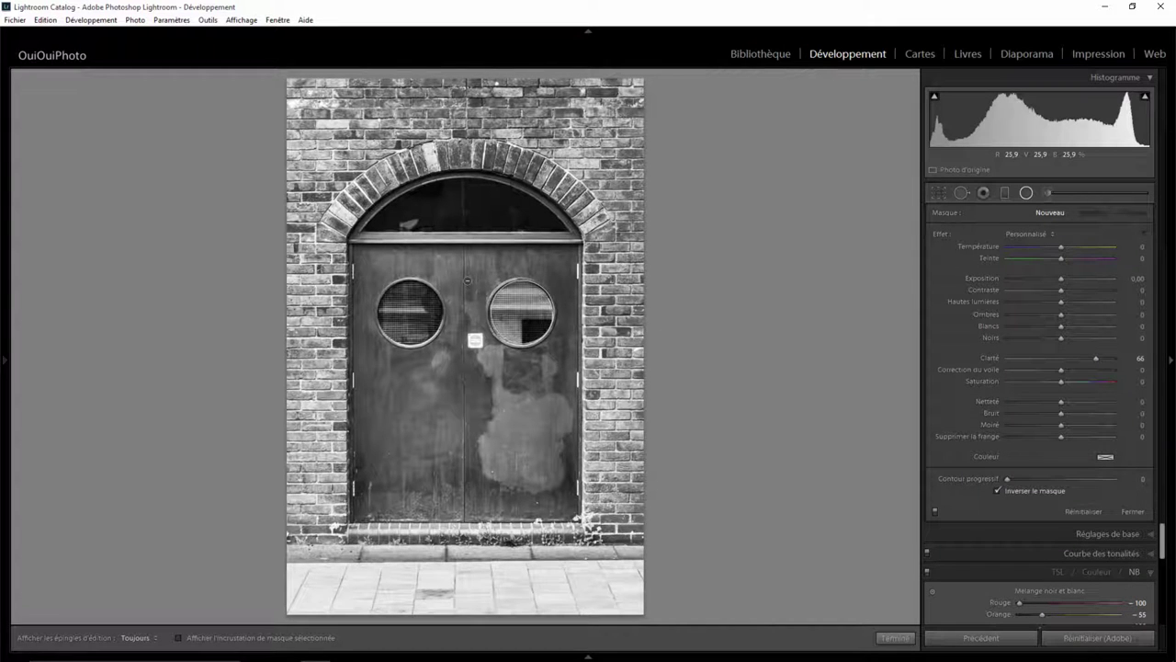
left_click(522, 312)
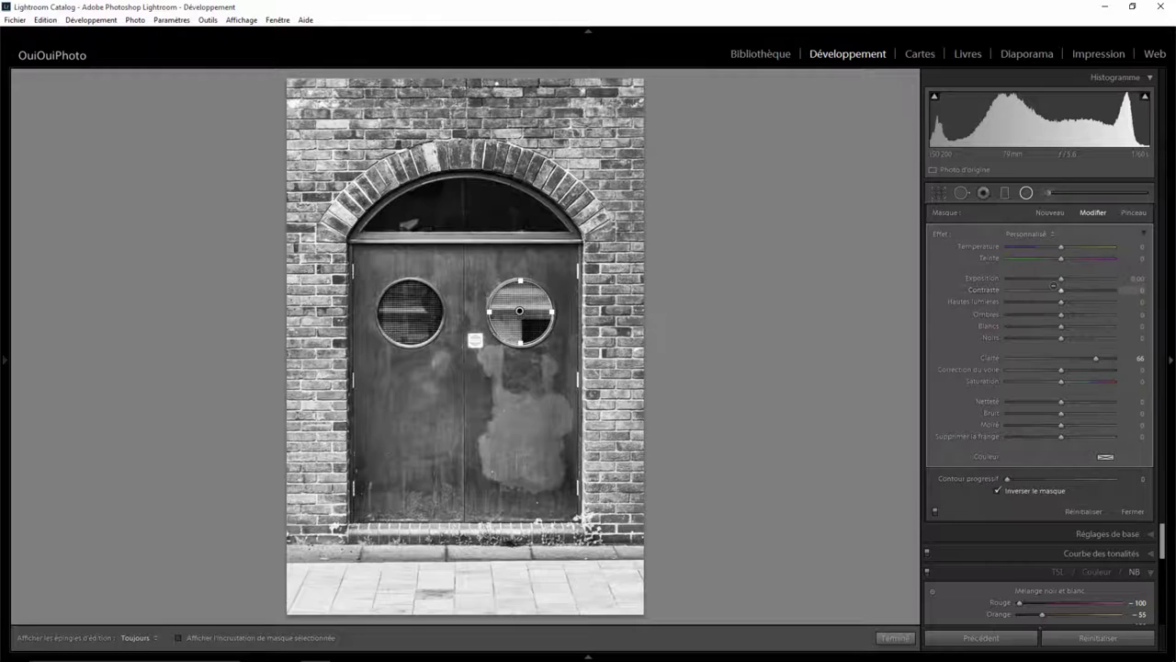
left_click_drag(1061, 276, 1066, 277)
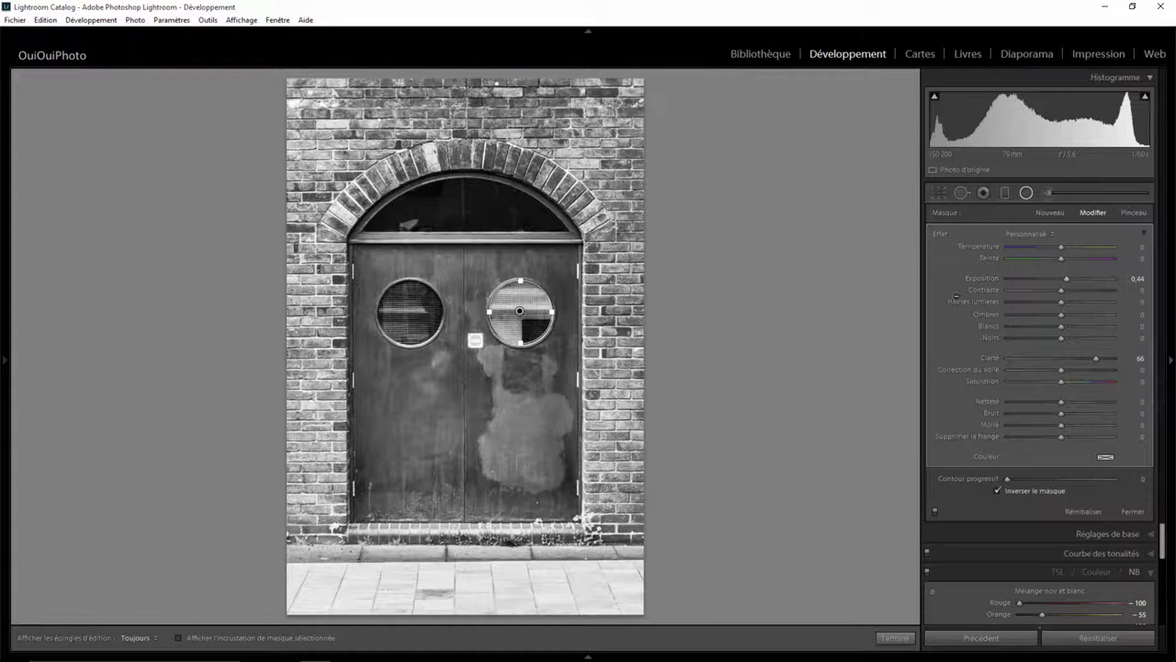
mouse_move(1007, 479)
left_mouse_down()
mouse_move(1083, 477)
mouse_move(992, 478)
mouse_move(1023, 478)
left_mouse_up()
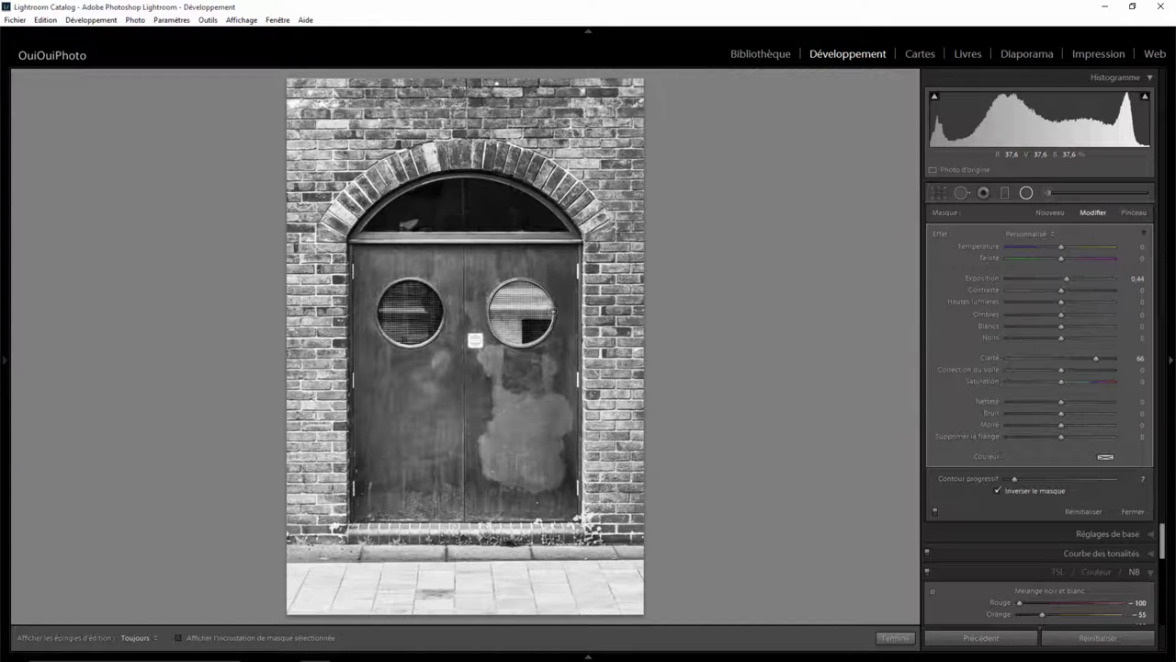
Step: Duplicate the radial filter onto the left porthole and raise its exposure to 0,76
right_click(519, 311)
left_click(556, 317)
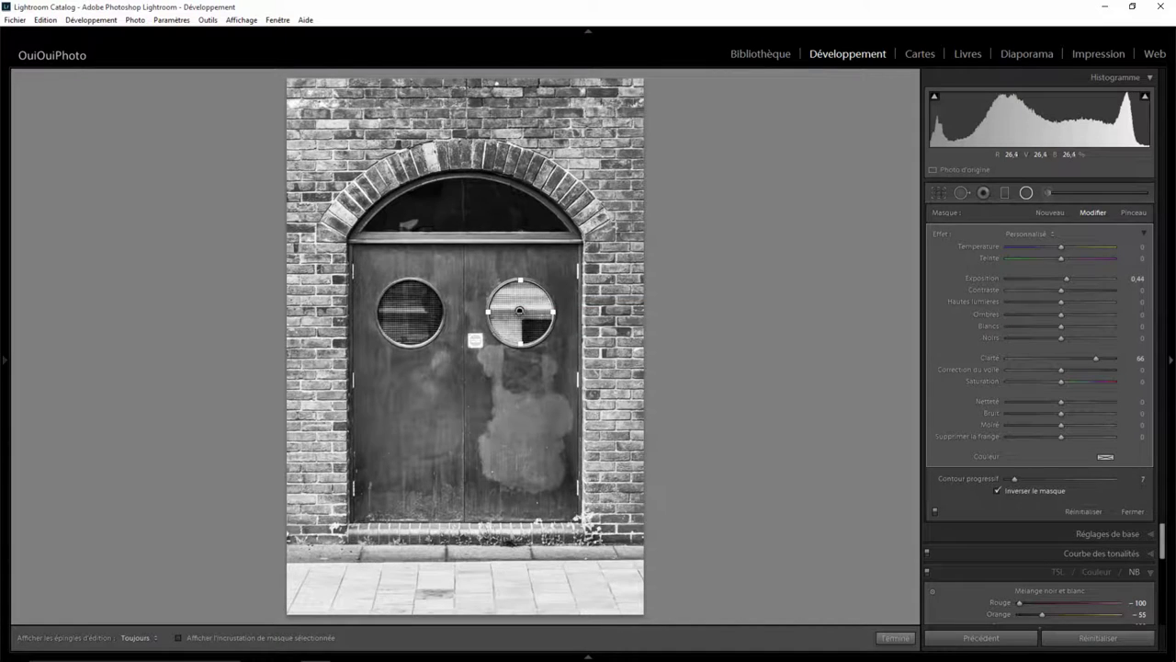
left_click_drag(519, 311, 414, 313)
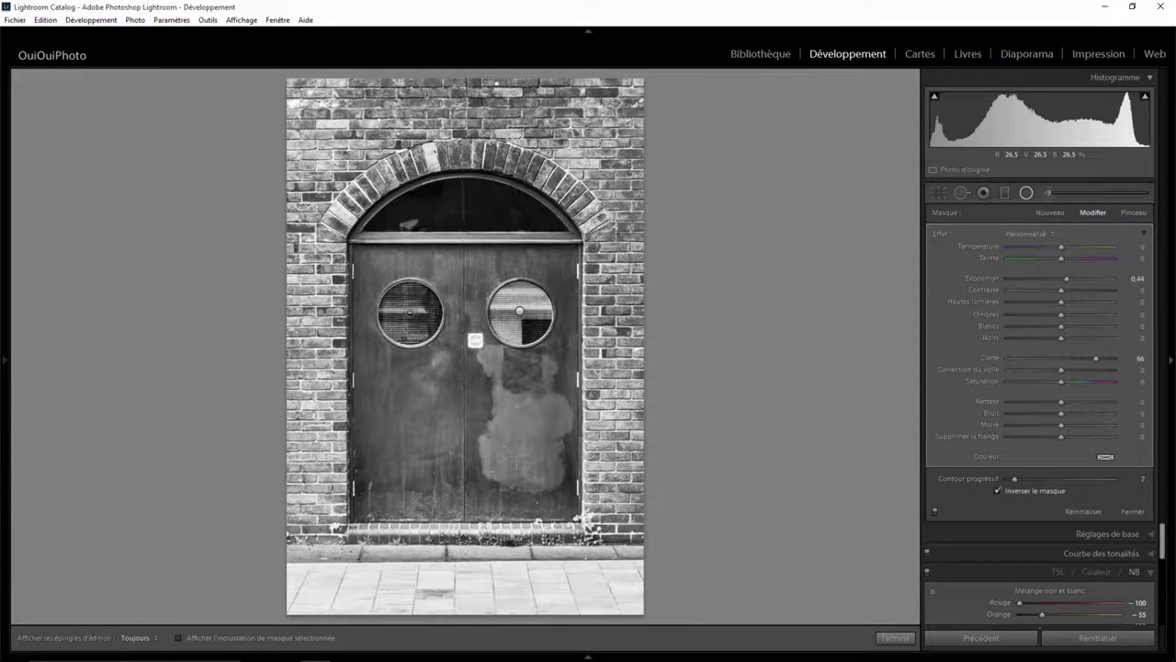
left_click(410, 311)
left_click_drag(1066, 278, 1071, 278)
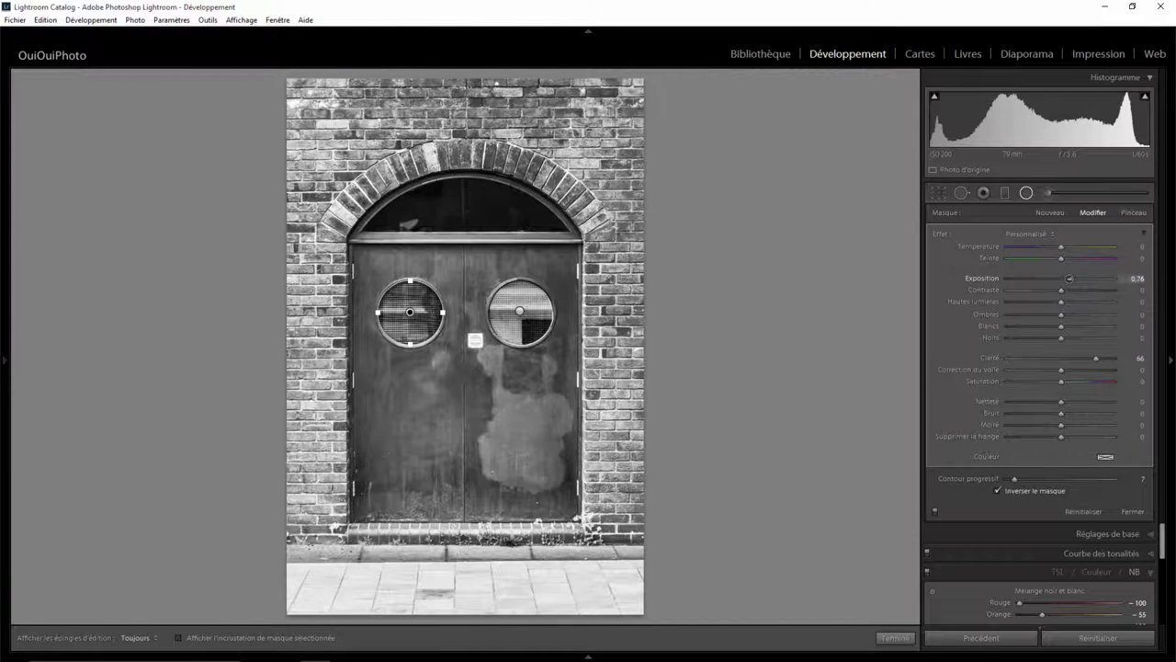
left_click(896, 637)
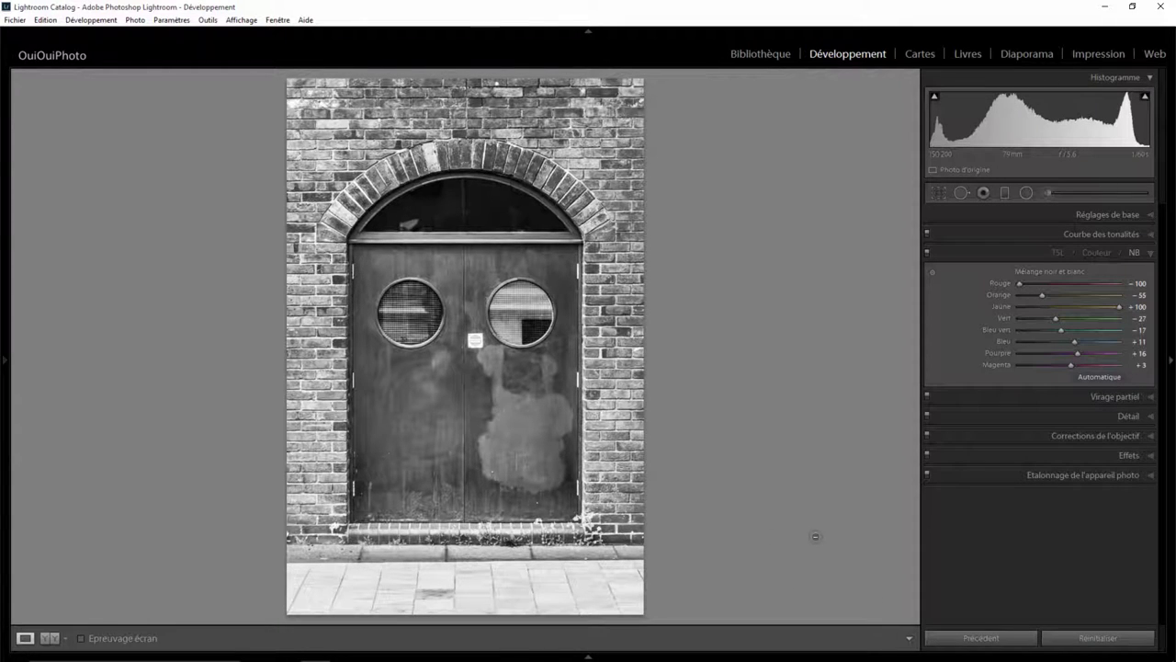
Step: Return to Fit view and raise the black-and-white mix Blue slider to +72
left_click(480, 349)
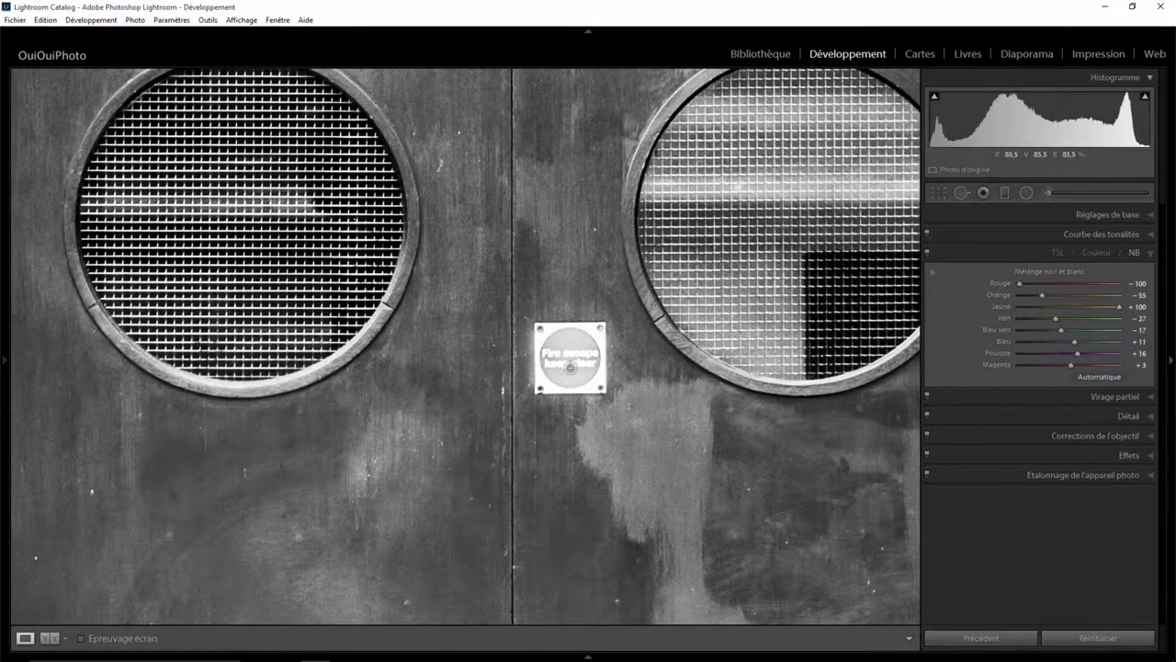
left_click(569, 367)
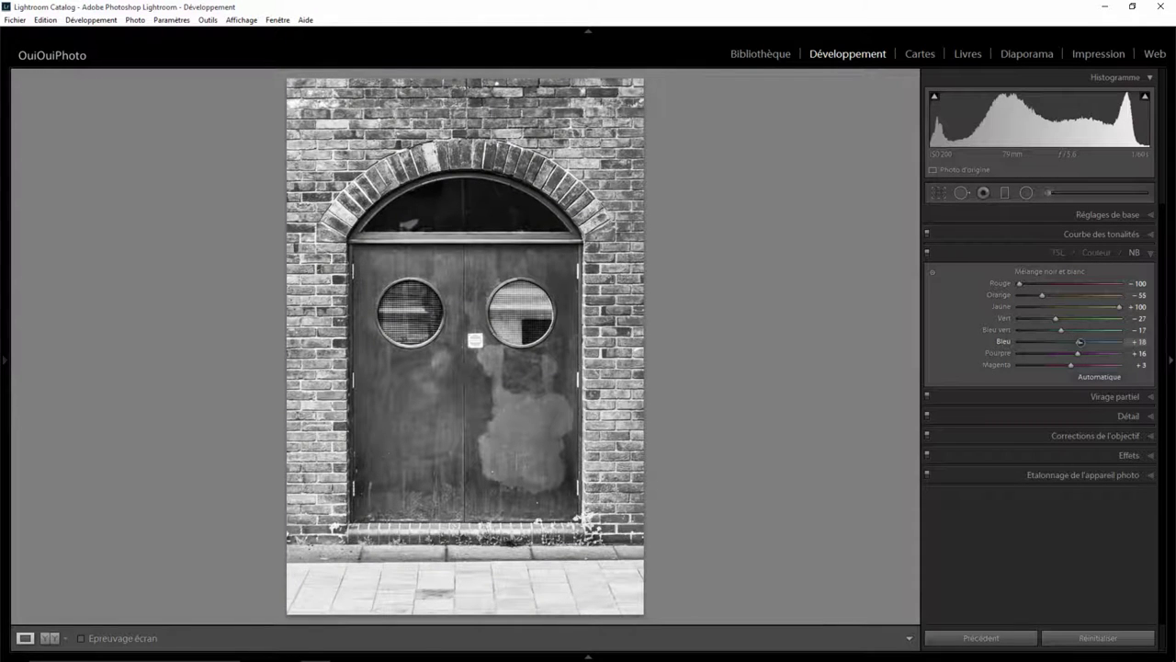
left_click_drag(1080, 342, 1105, 342)
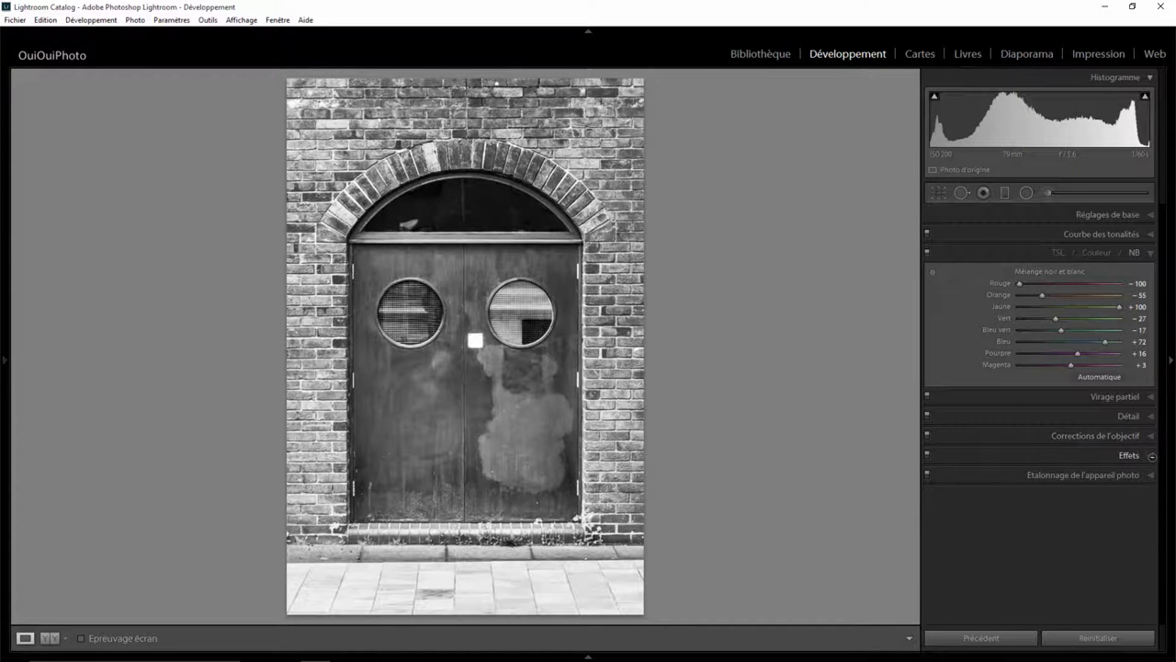
Step: Add a subtle Highlight Priority post-crop vignette with amount -11
left_click(1135, 455)
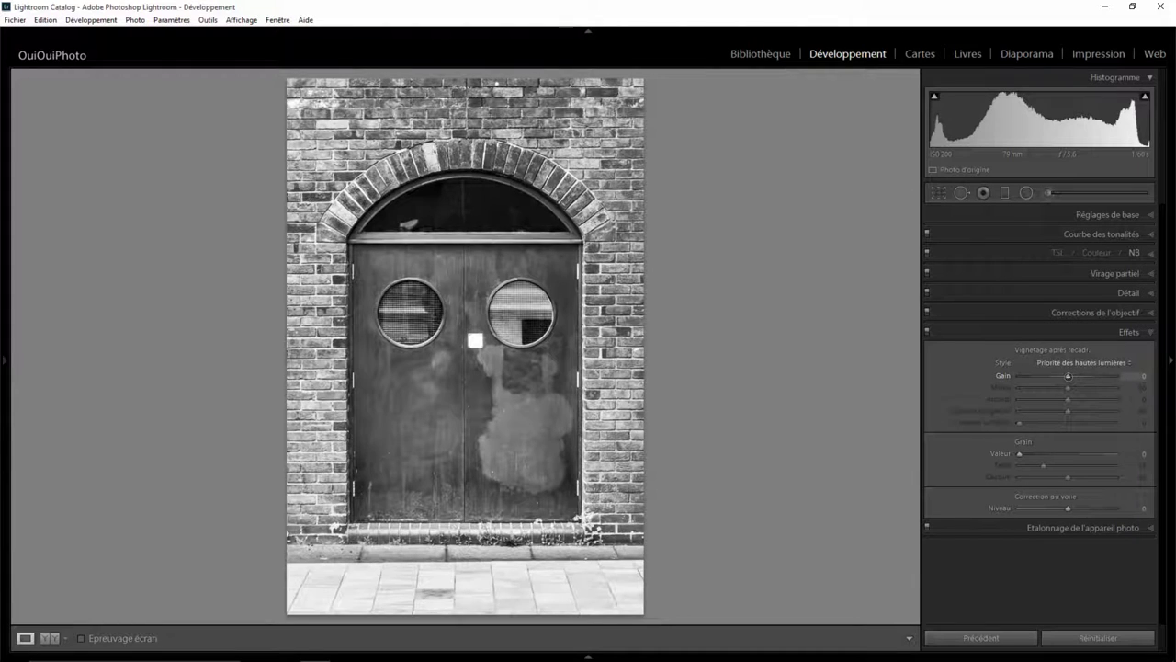
left_click_drag(1068, 376, 1063, 376)
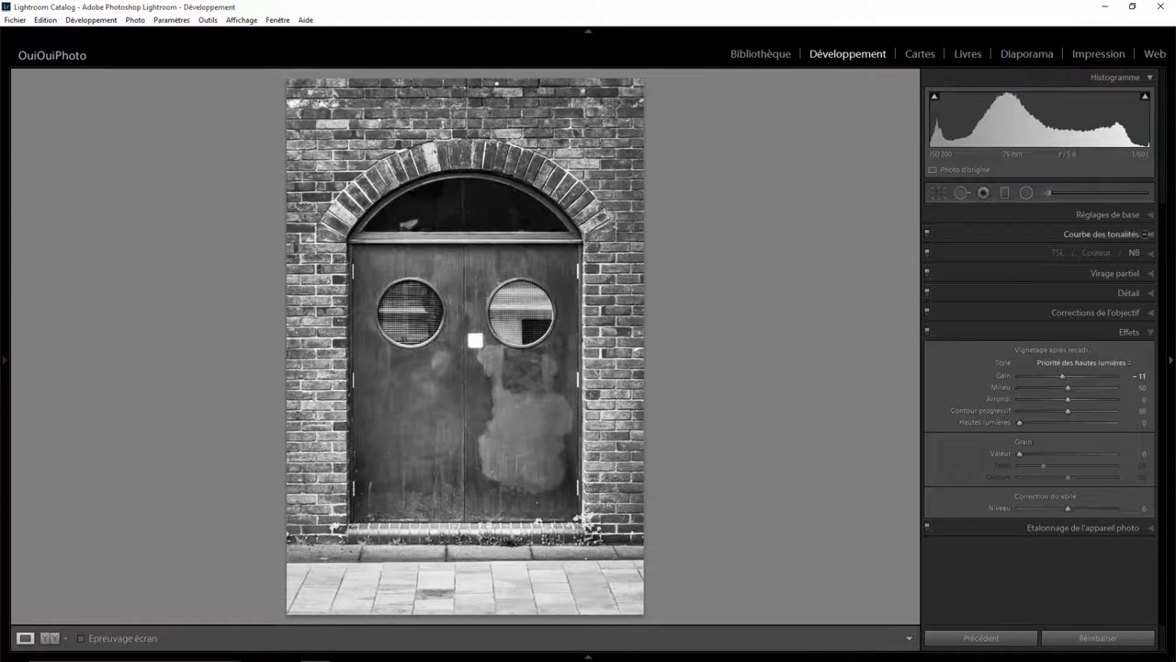
Step: With clipping warnings shown, set Blacks to -30 and Whites to +40 in the Basic panel
left_click(1107, 214)
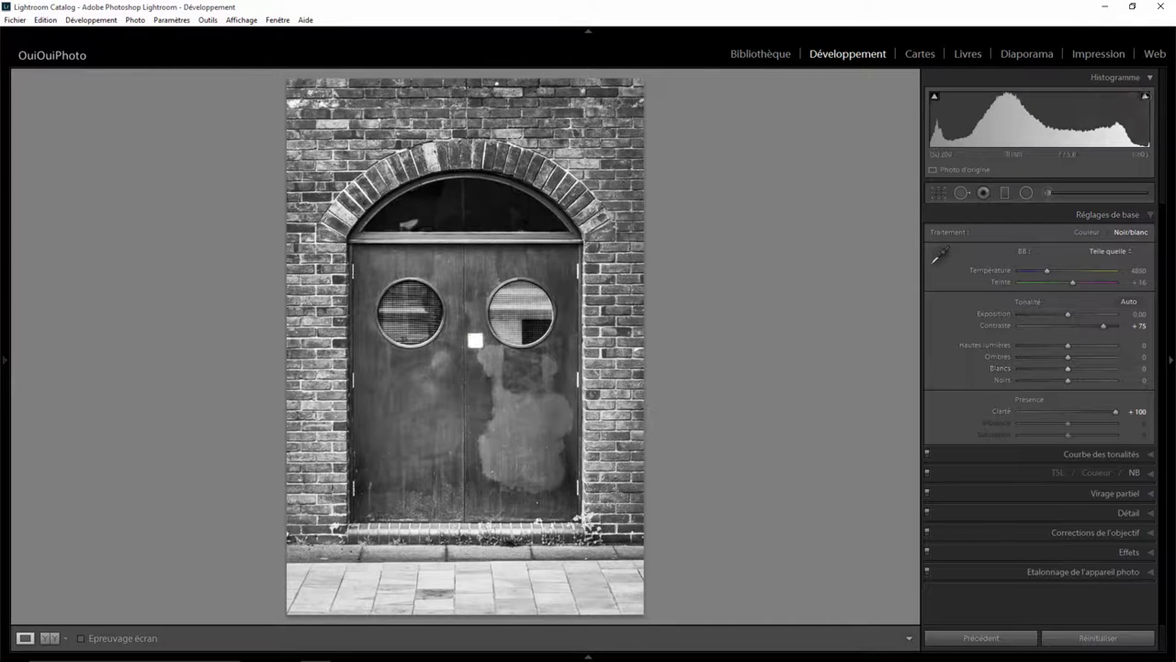
left_click(1145, 95)
left_click(1145, 96)
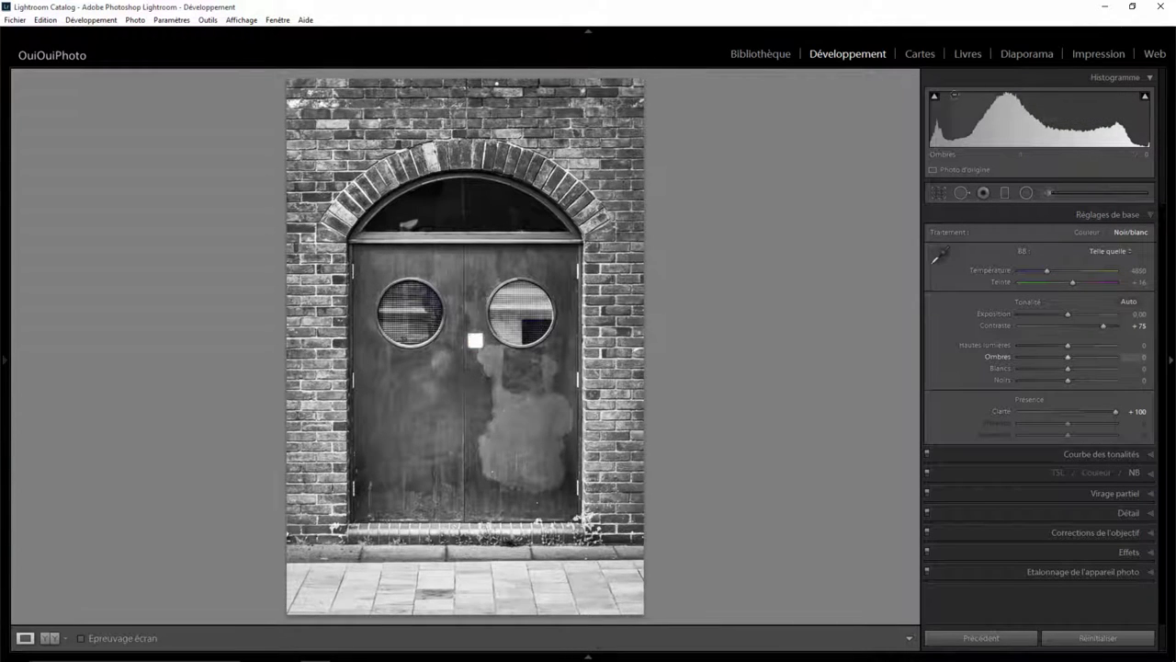
left_click(935, 95)
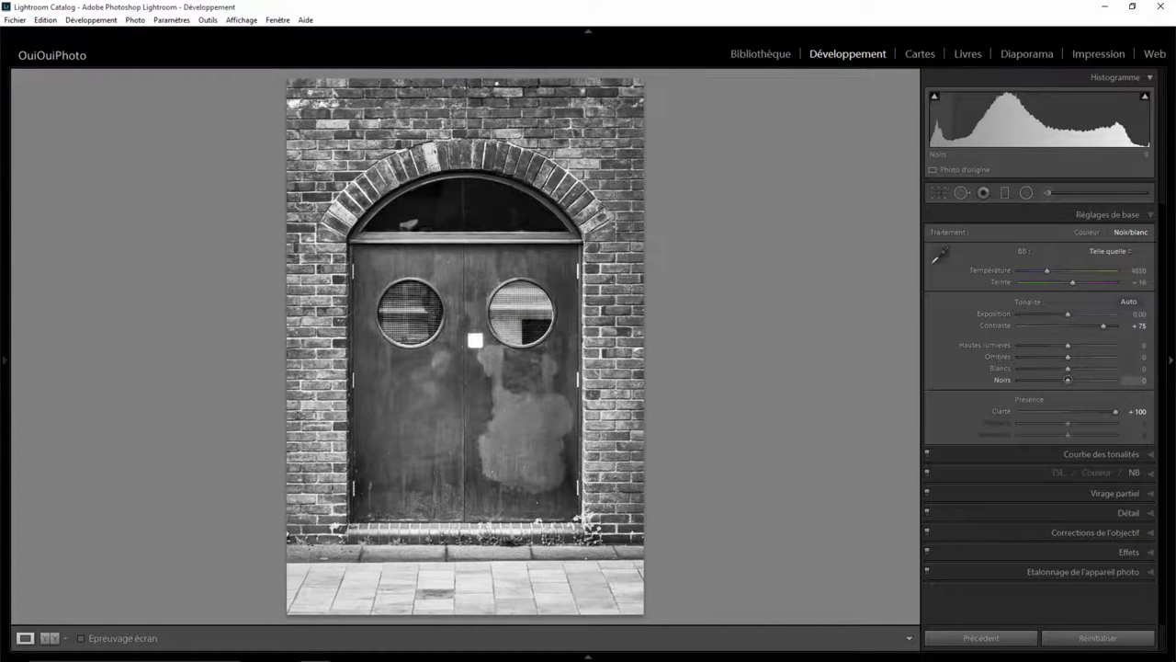
left_click_drag(1068, 380, 1054, 380)
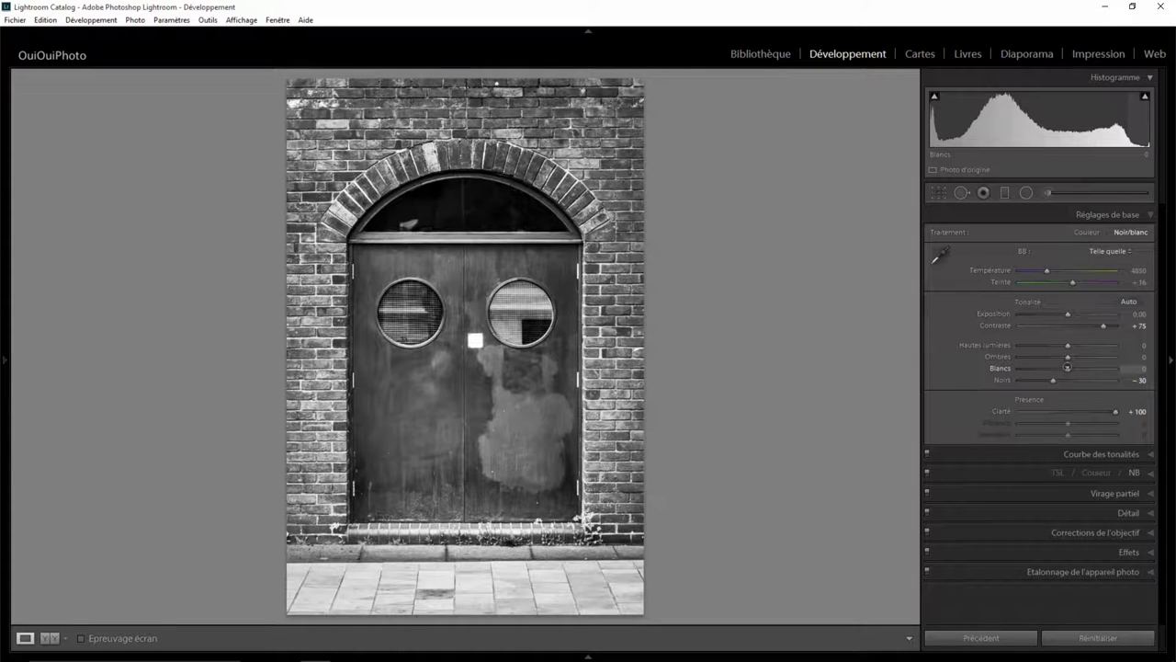
left_click_drag(1069, 367, 1085, 368)
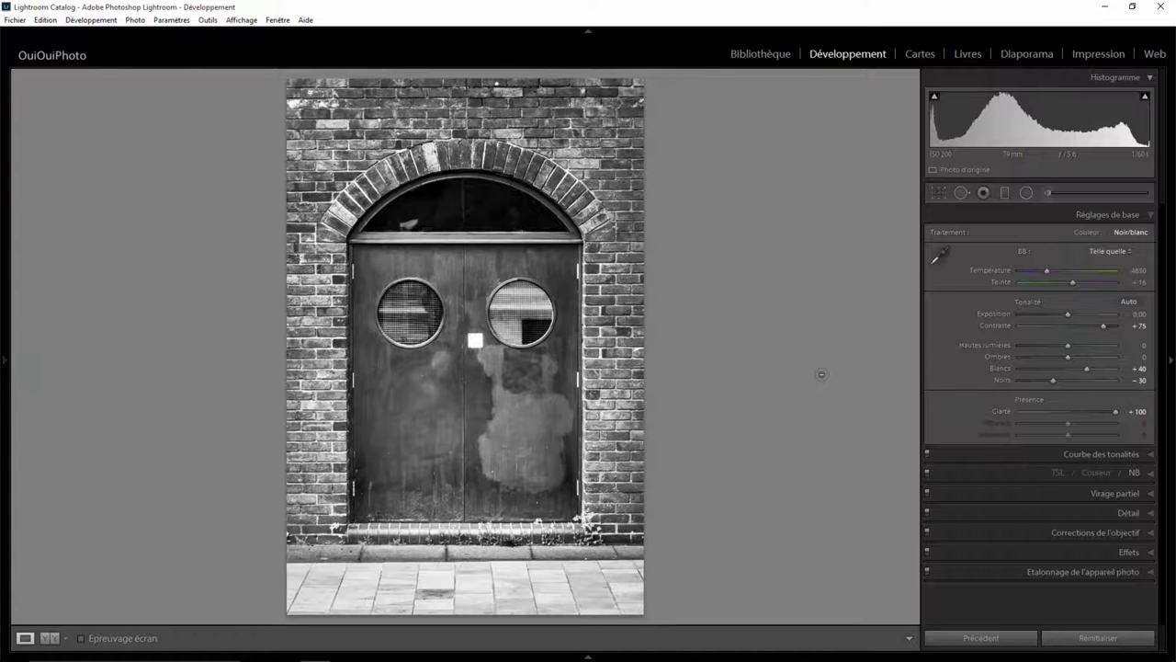
key("backslash")
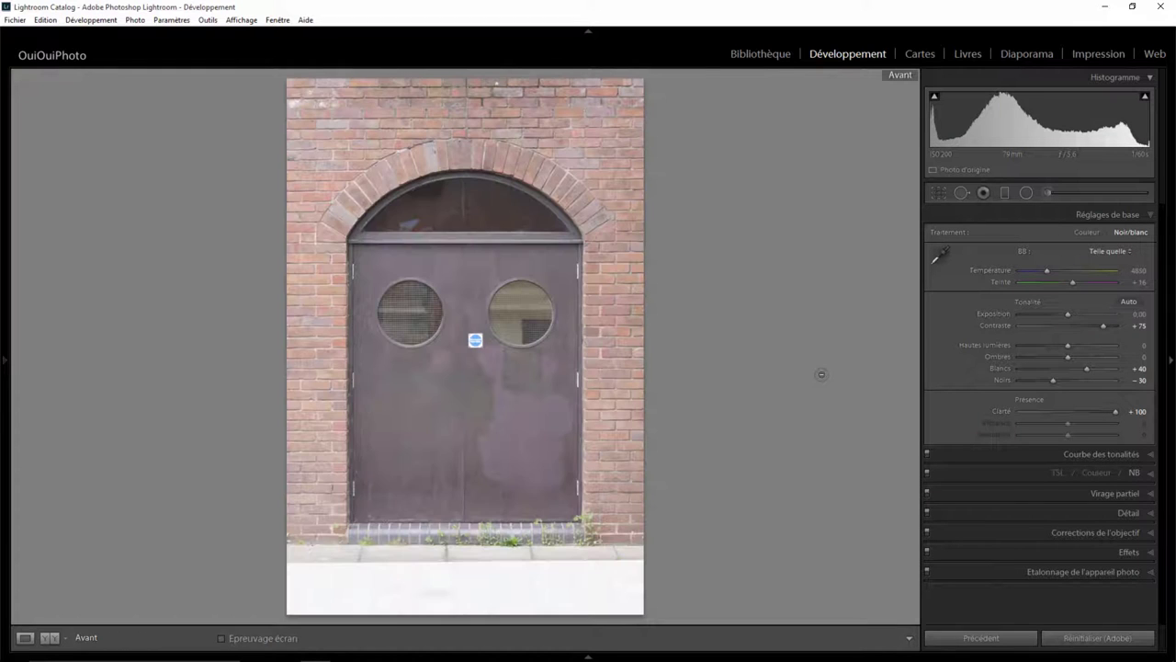
key("backslash")
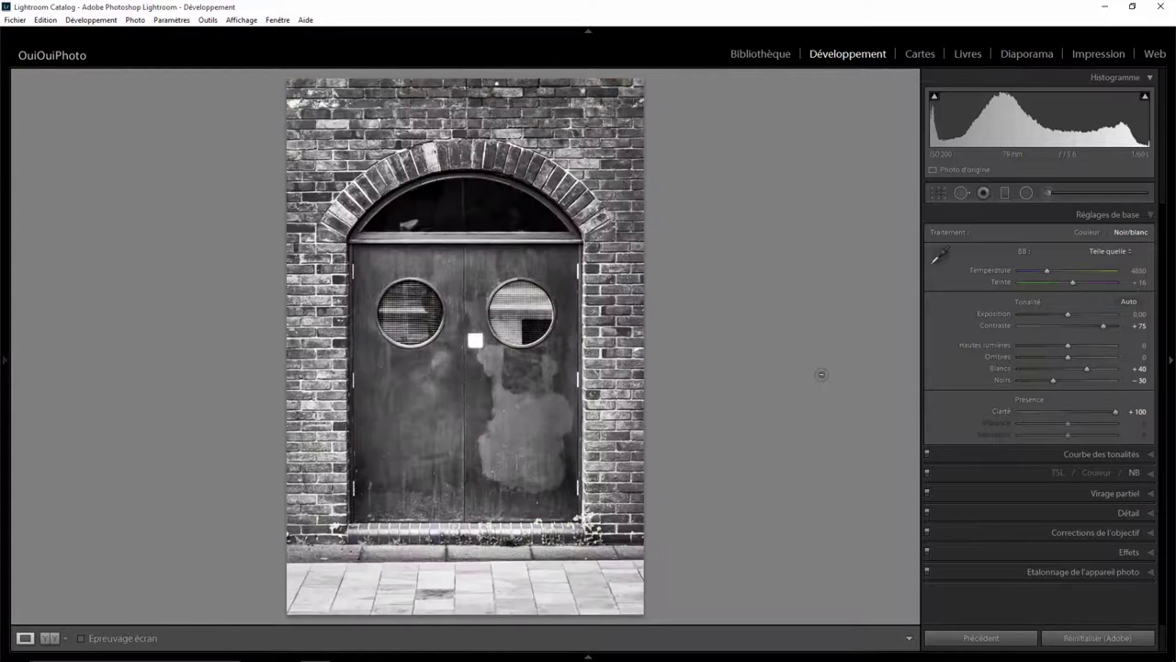
key("backslash")
key("backslash")
key("backslash")
key("backslash")
key("backslash")
key("backslash")
key("backslash")
key("backslash")
key("backslash")
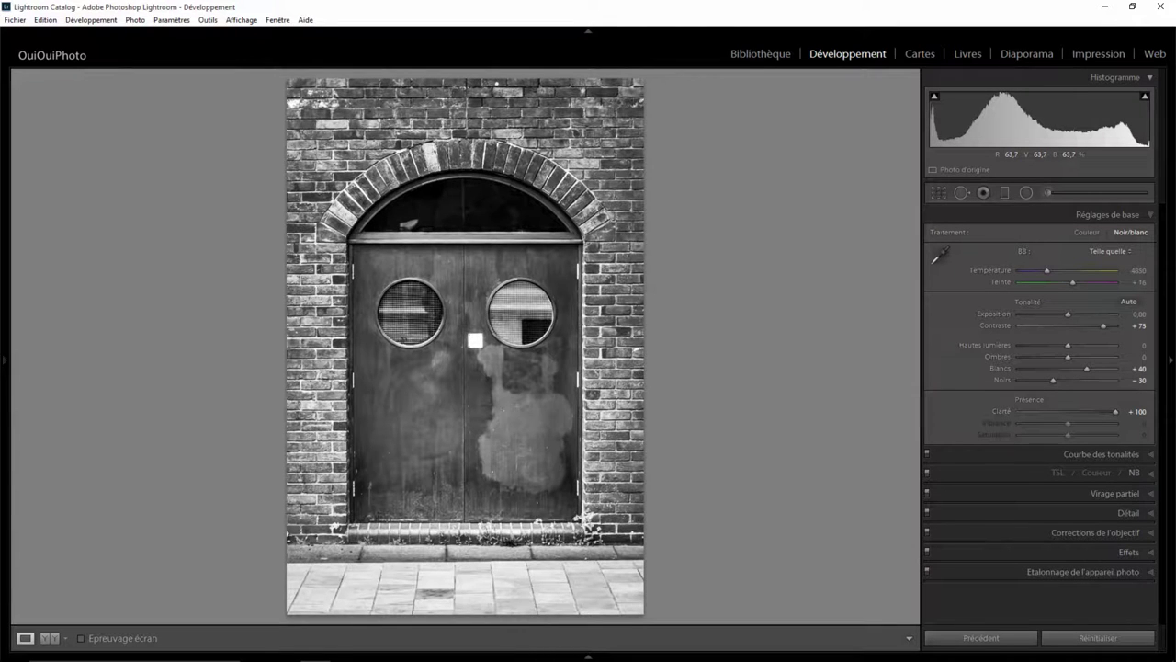
key("backslash")
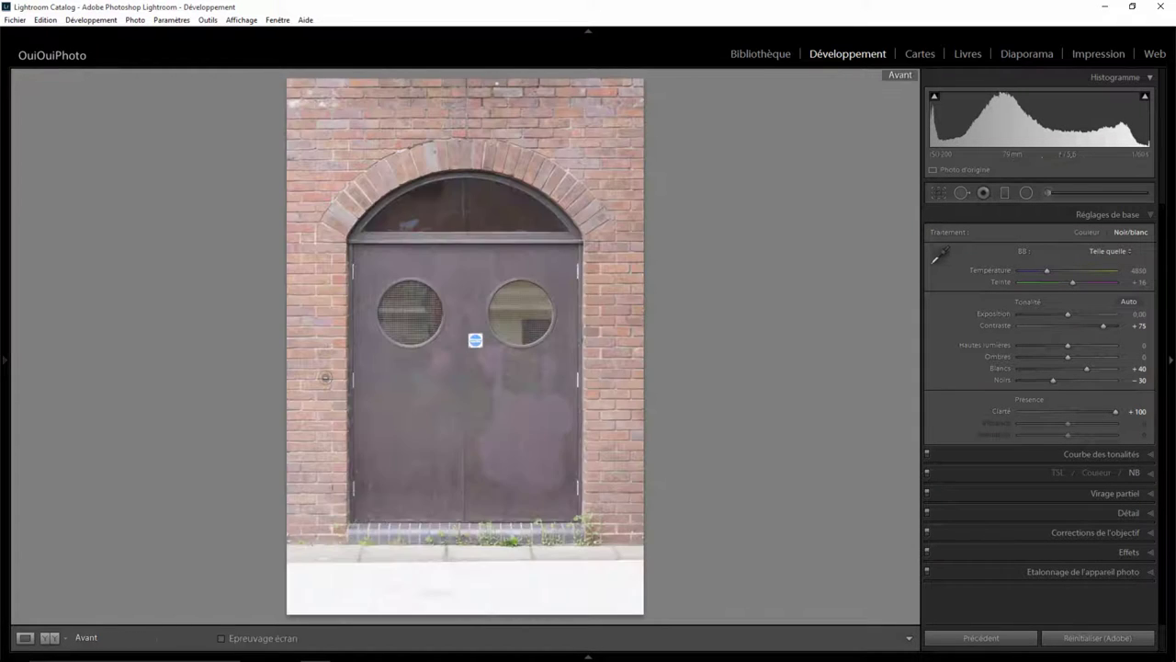
key("backslash")
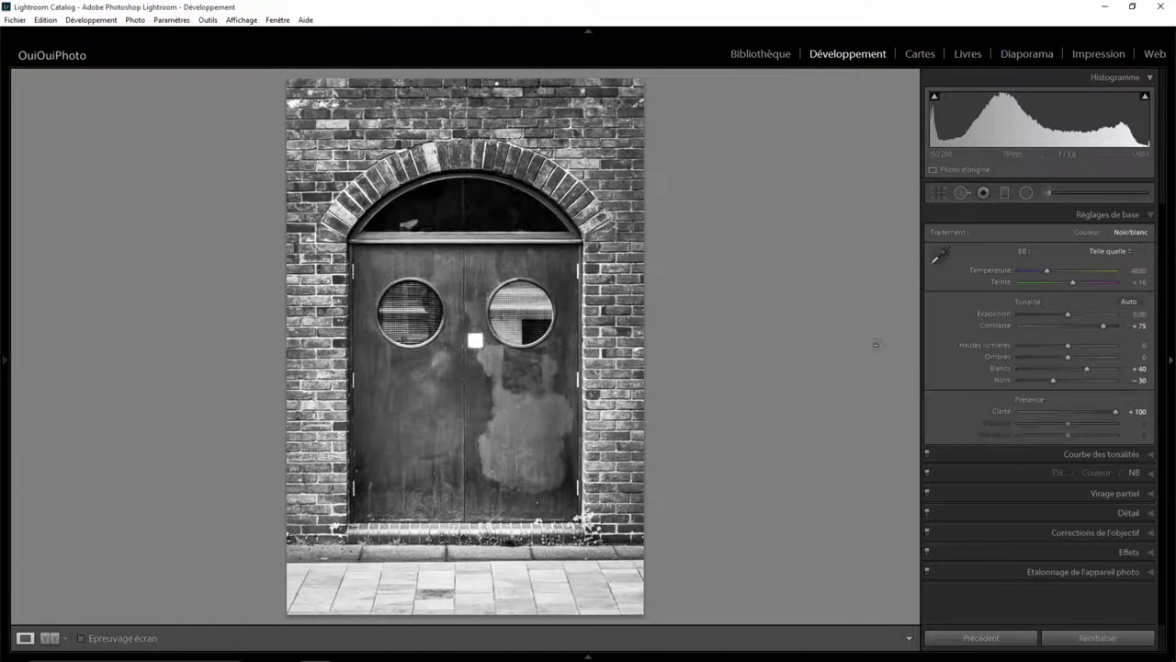
Step: Paint an Adjustment Brush mask along the bottom of the door, with edit pins hidden
left_click(983, 192)
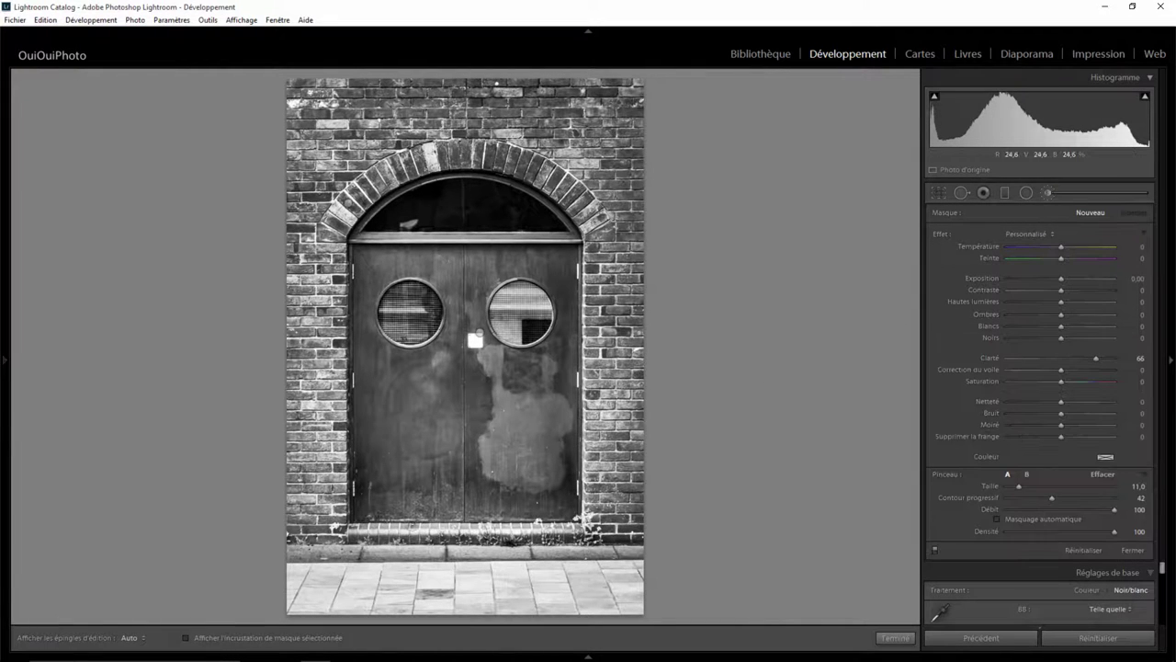
scroll(413, 530, "down", 1)
key("h")
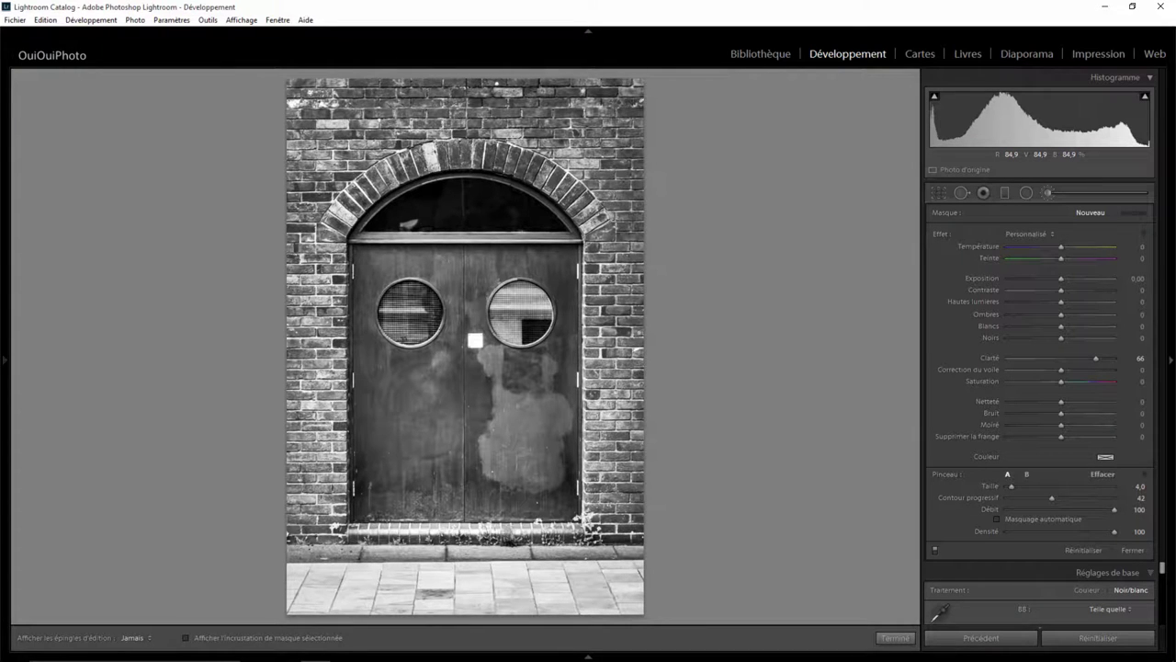
left_click_drag(552, 529, 575, 530)
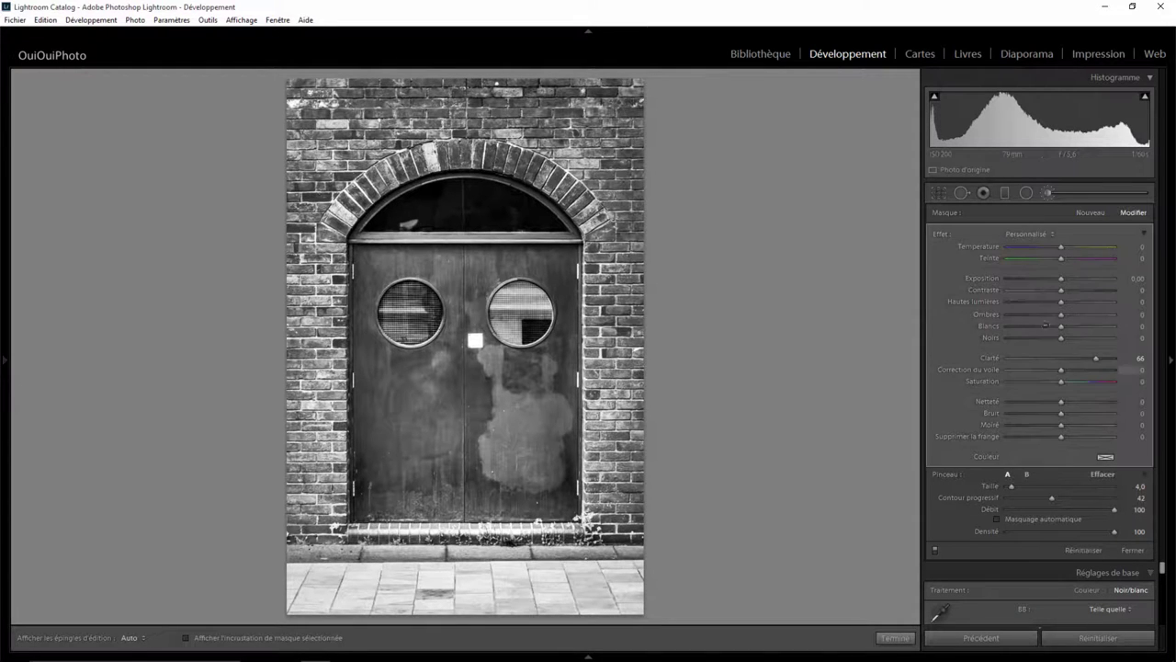
Step: Give the brushed strip Clarity 0, Highlights -100 and Whites -32
double_click(947, 233)
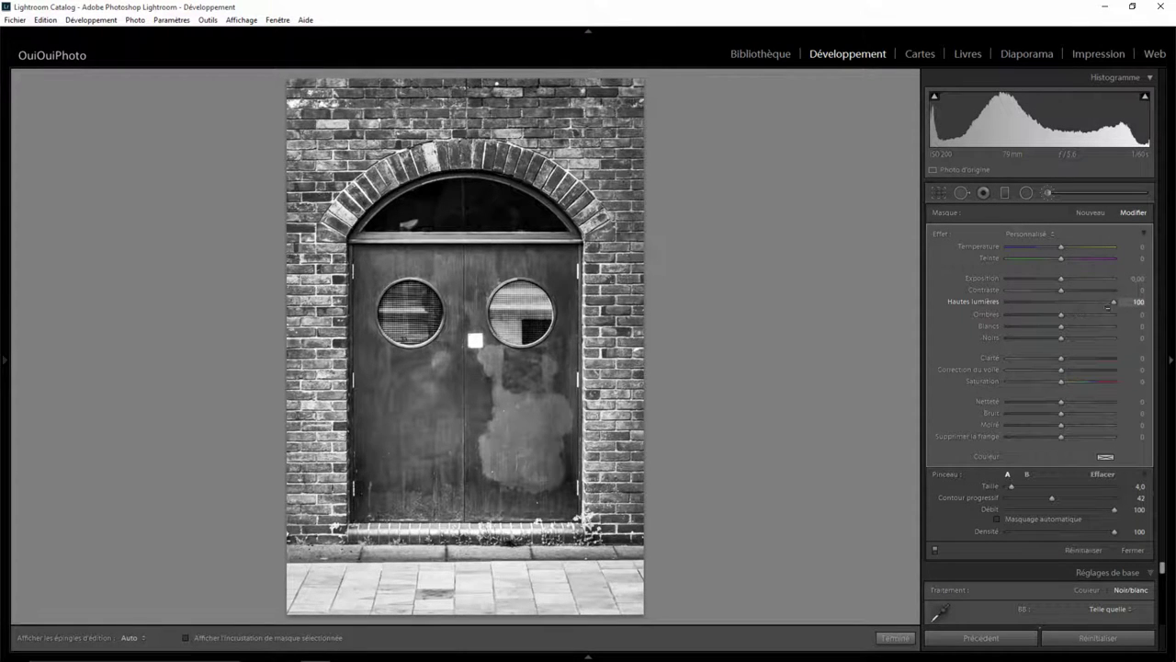
left_click_drag(1077, 313, 962, 311)
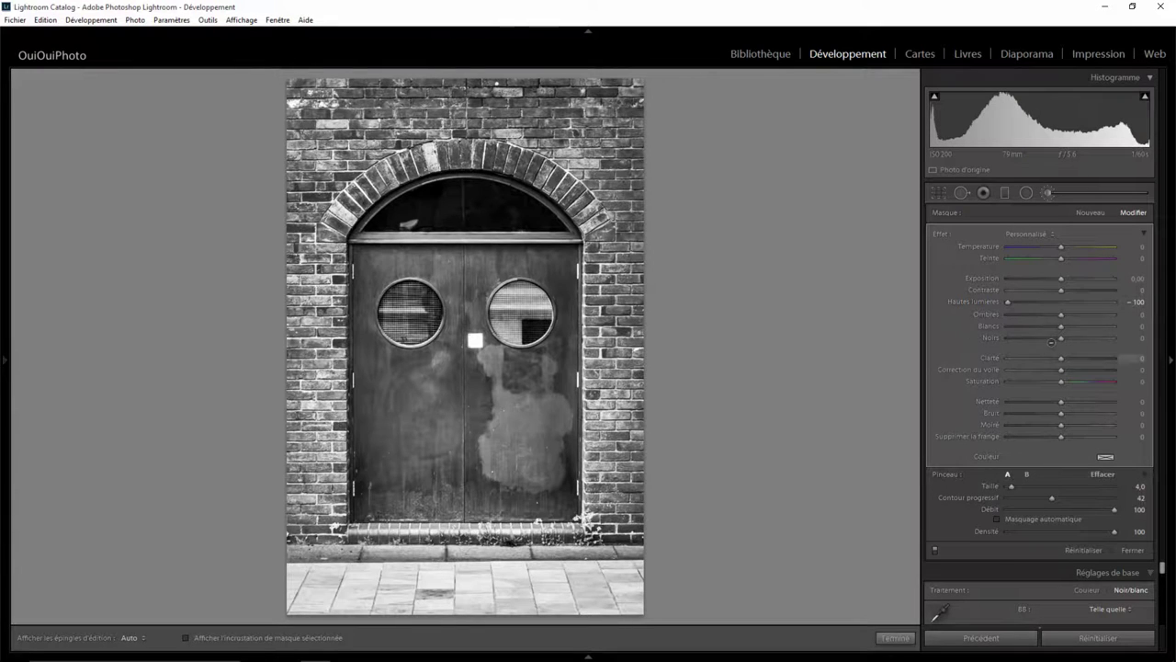
mouse_move(1062, 326)
left_mouse_down()
mouse_move(1044, 325)
mouse_move(1101, 326)
mouse_move(1038, 325)
left_mouse_up()
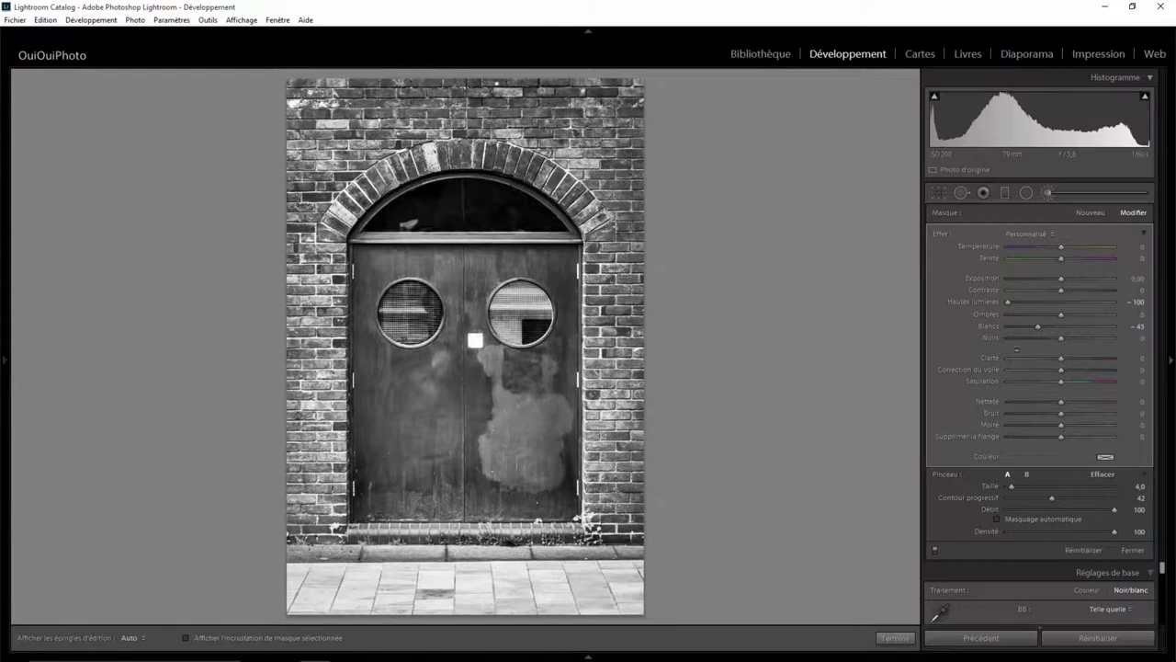
left_click_drag(1043, 327, 1052, 326)
Step: Inspect an existing local adjustment, then start a fresh local adjustment
key("m")
left_click(463, 527)
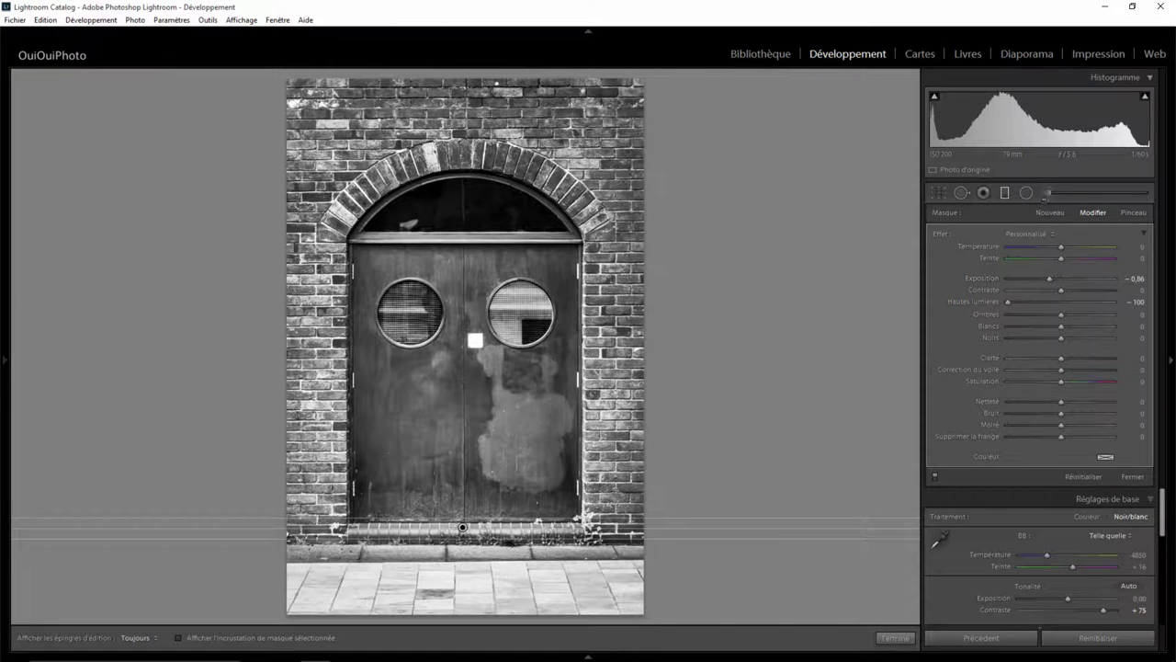
key("k")
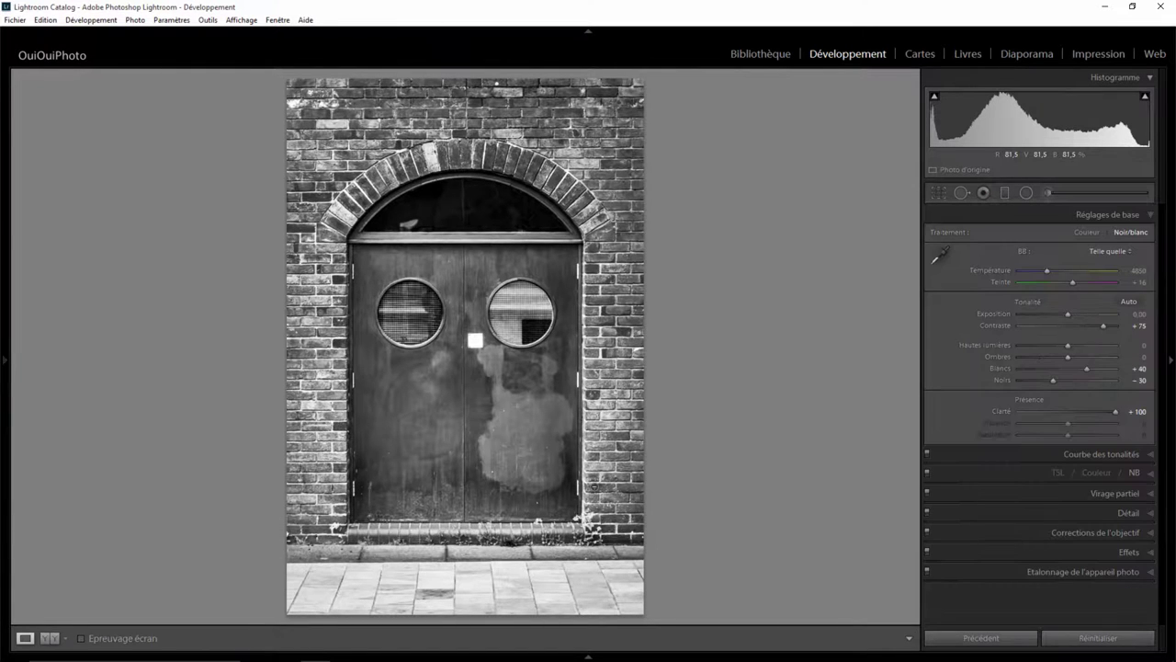
key("k")
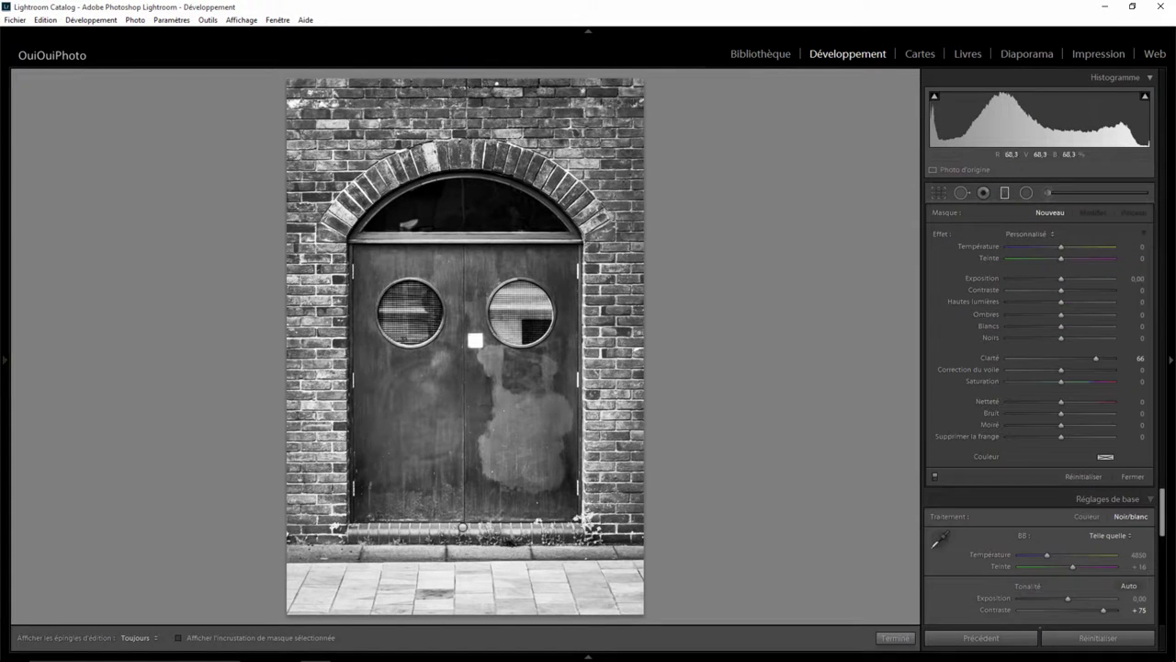
Step: Drag a level graduated filter up from the bottom with Exposure -0.49 and Contrast 63
left_click_drag(453, 565, 453, 554)
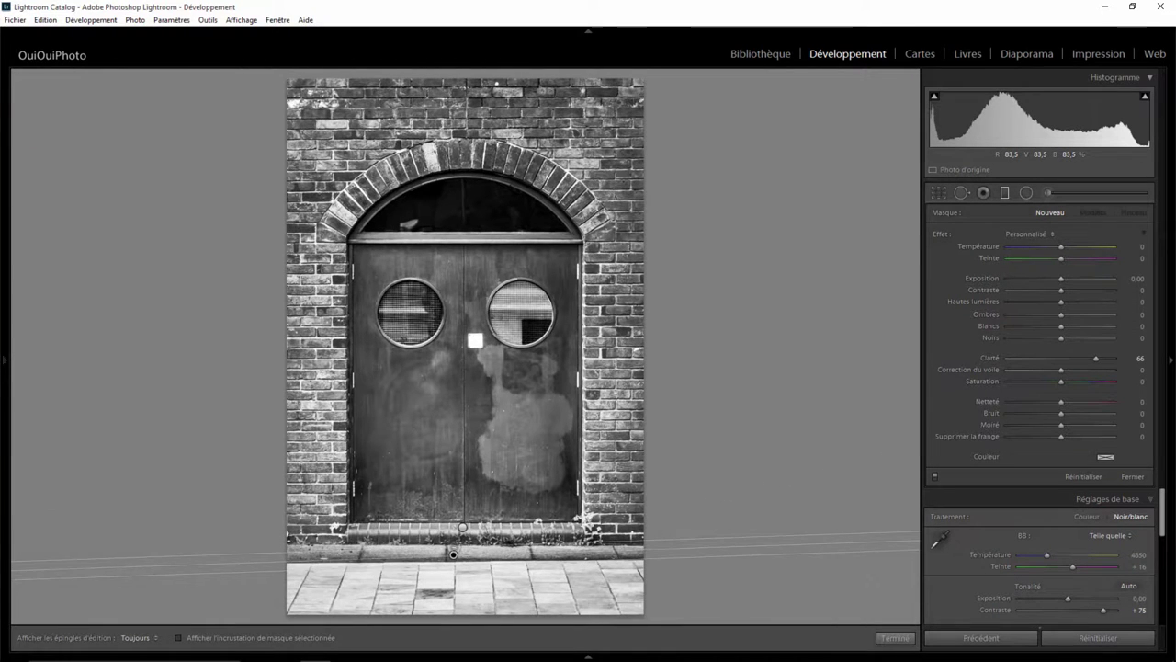
left_click_drag(453, 554, 453, 546)
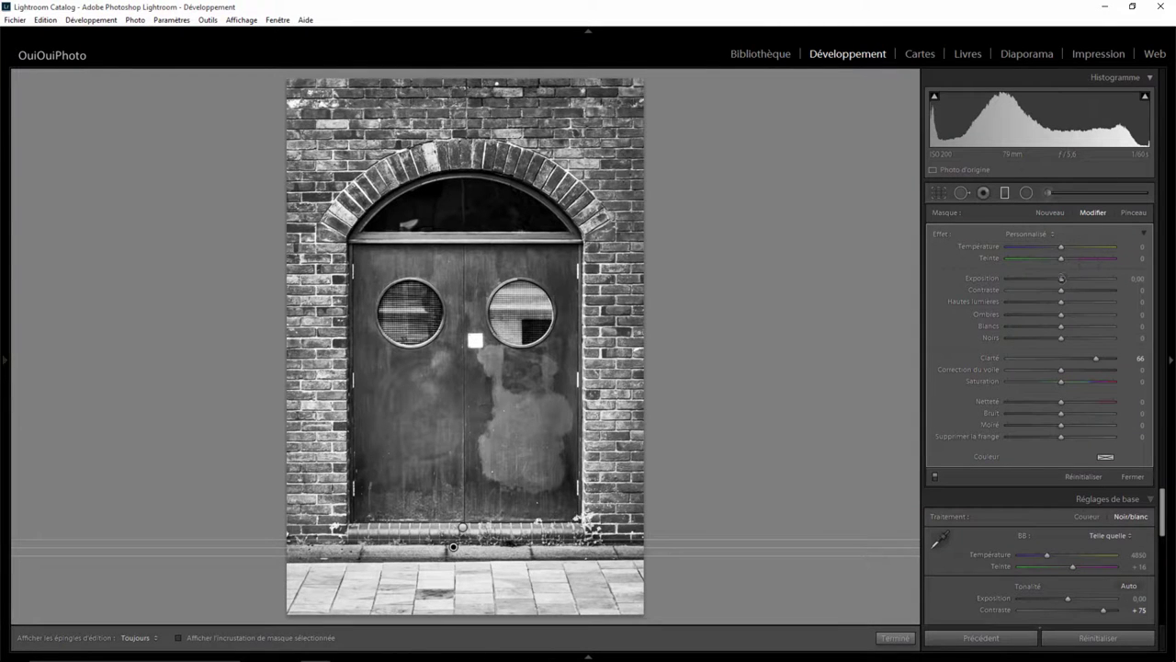
left_click_drag(1062, 277, 1053, 277)
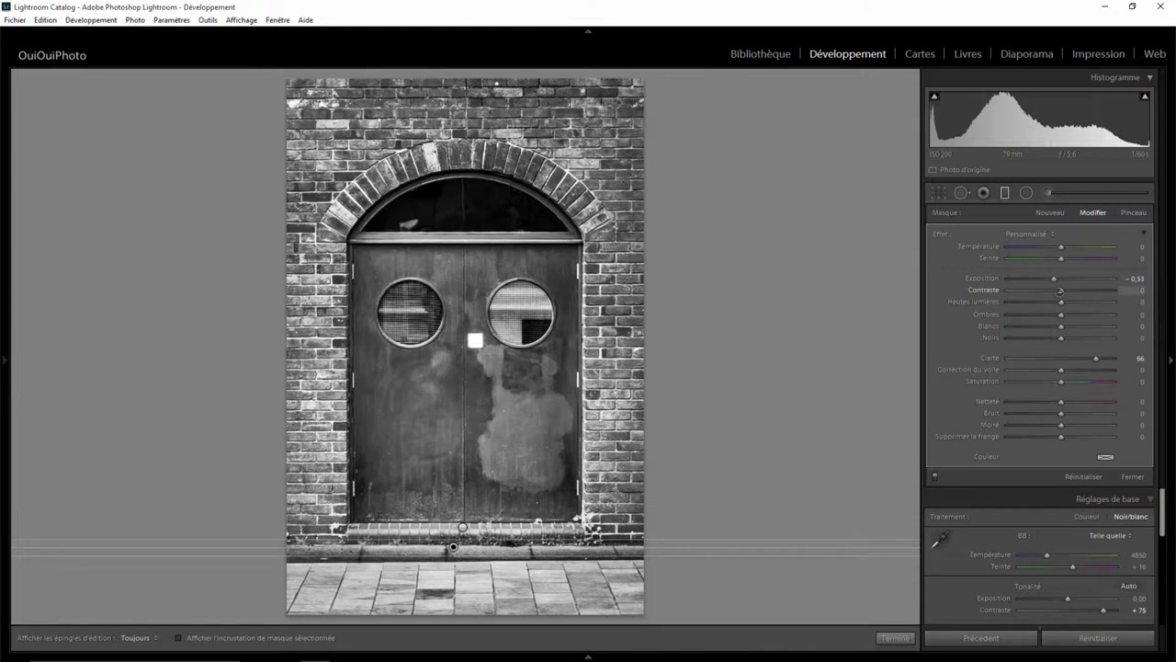
left_click_drag(1062, 290, 1091, 289)
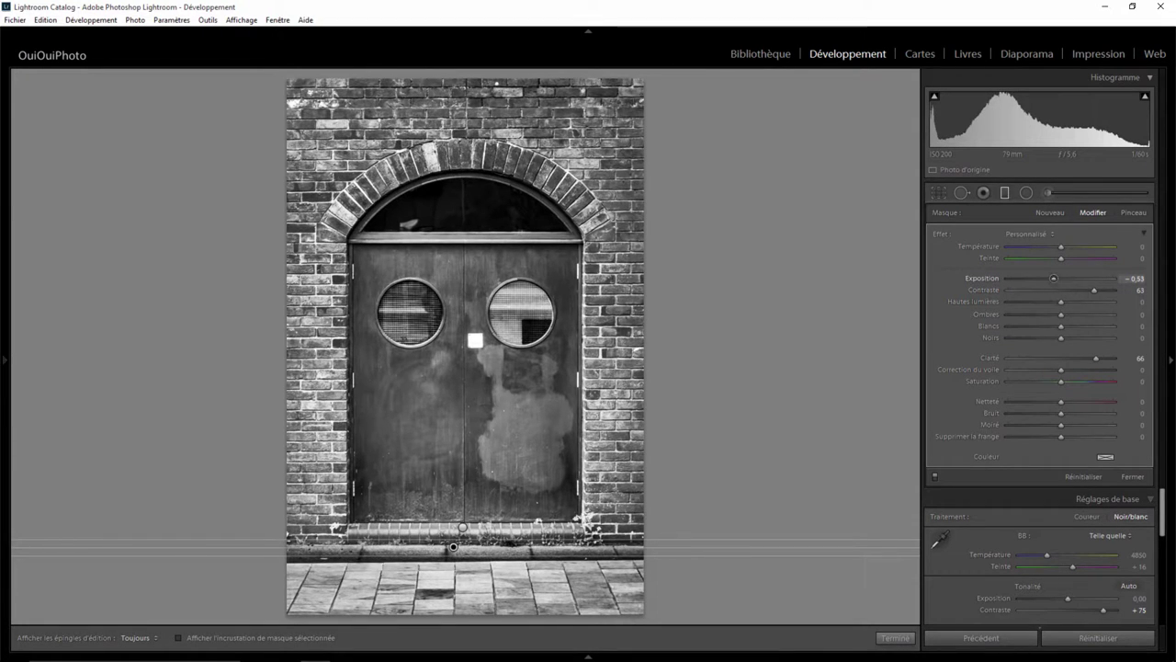
left_click_drag(1054, 277, 1055, 278)
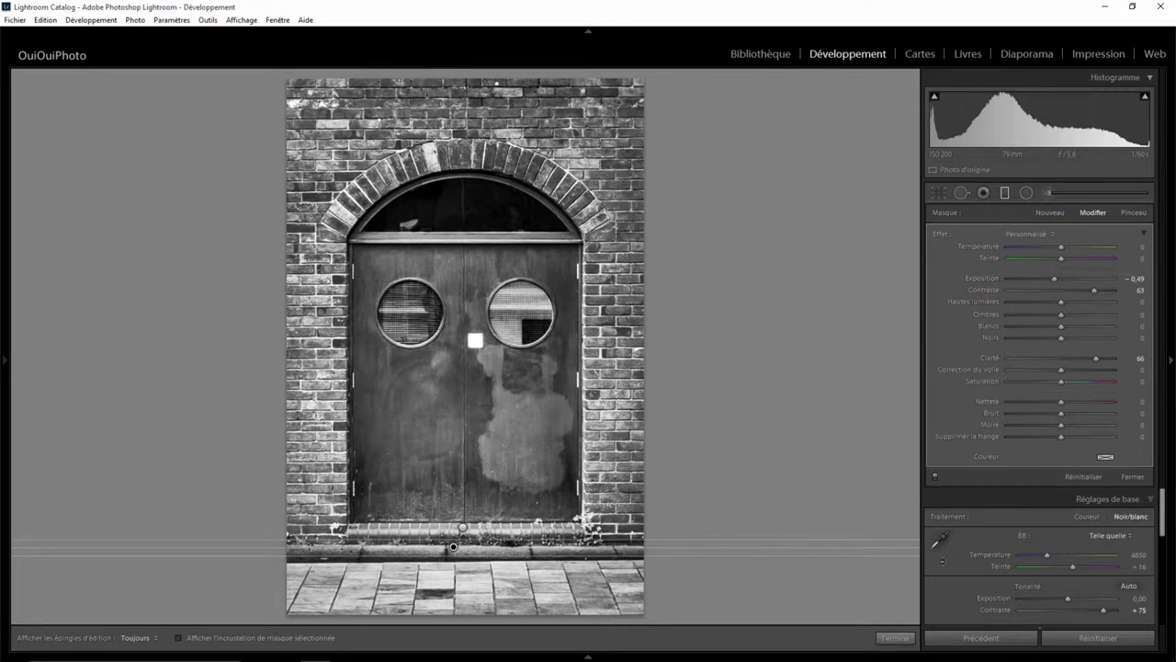
left_click(895, 637)
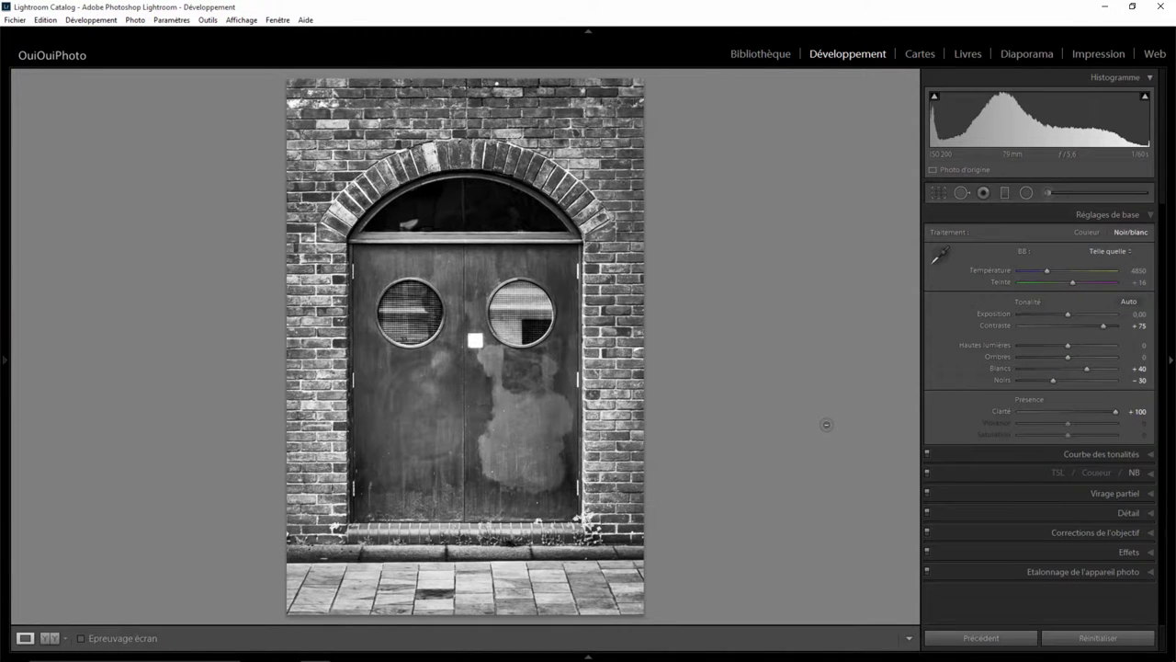